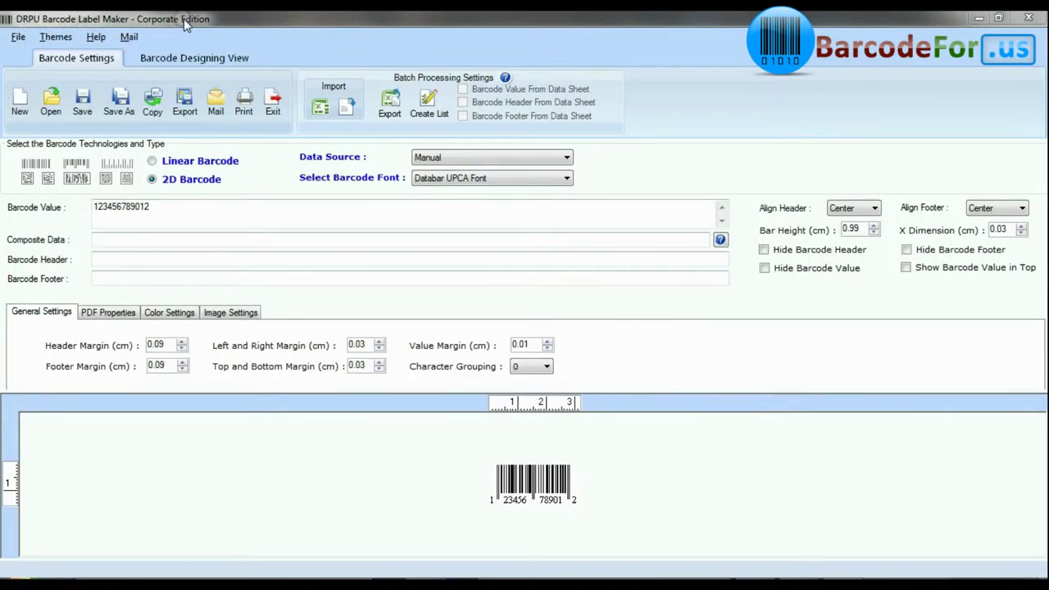
- Look over the barcode designing view and the font choices offered for linear and 2D barcodes
{"action": "left_click", "coordinate": [195, 63]}
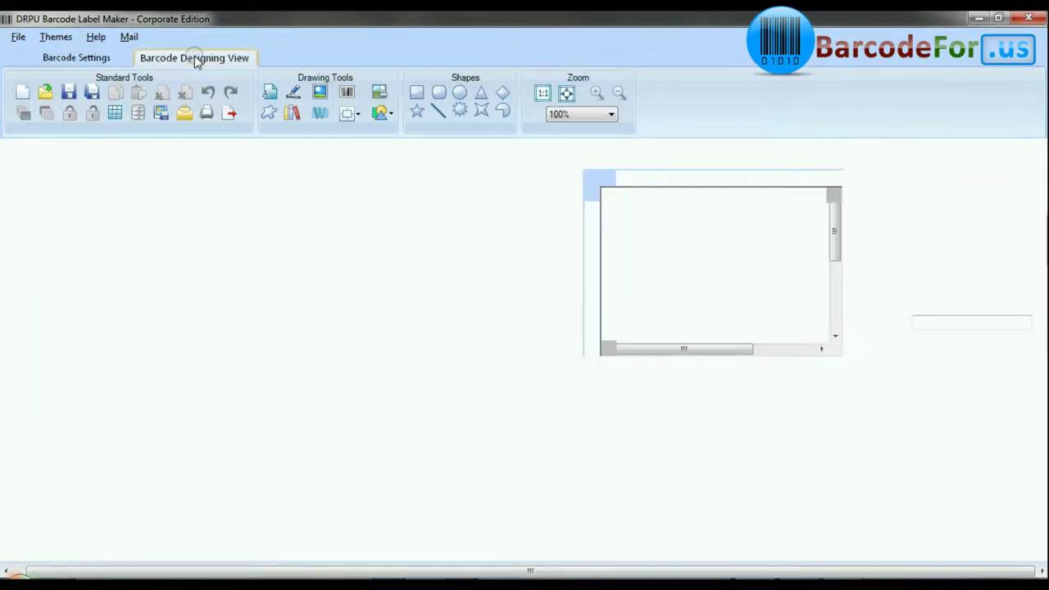
{"action": "left_click", "coordinate": [94, 56]}
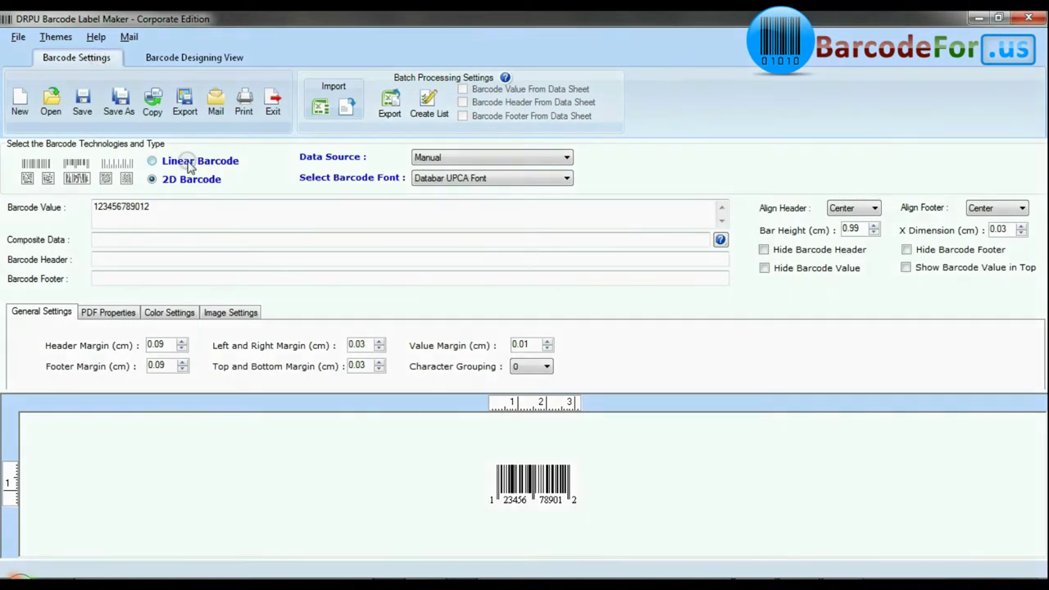
{"action": "left_click", "coordinate": [218, 162]}
{"action": "left_click", "coordinate": [475, 183]}
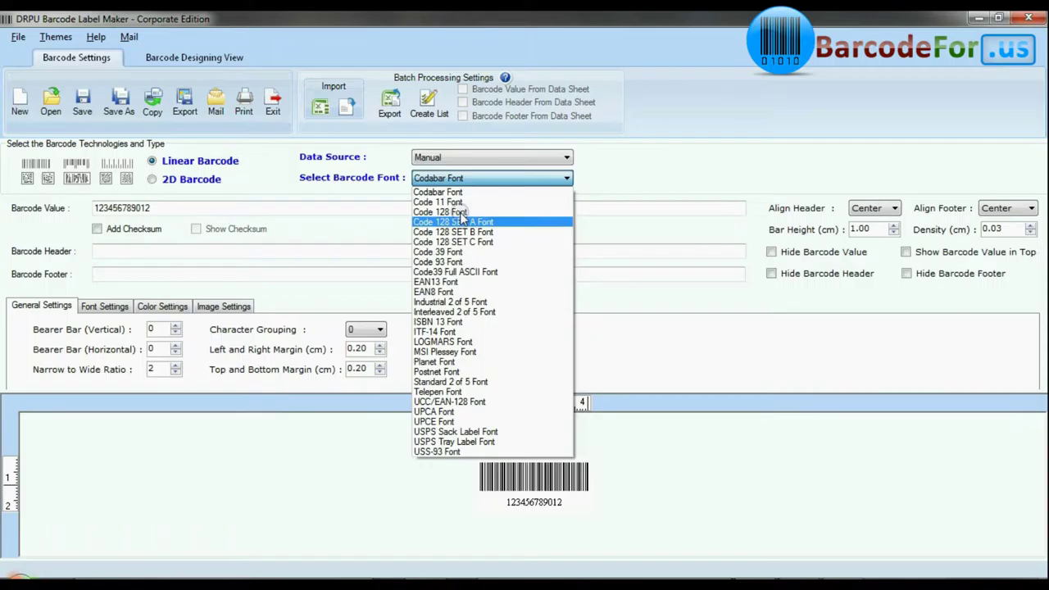
{"action": "left_click", "coordinate": [464, 194]}
{"action": "left_click", "coordinate": [212, 180]}
{"action": "left_click", "coordinate": [459, 180]}
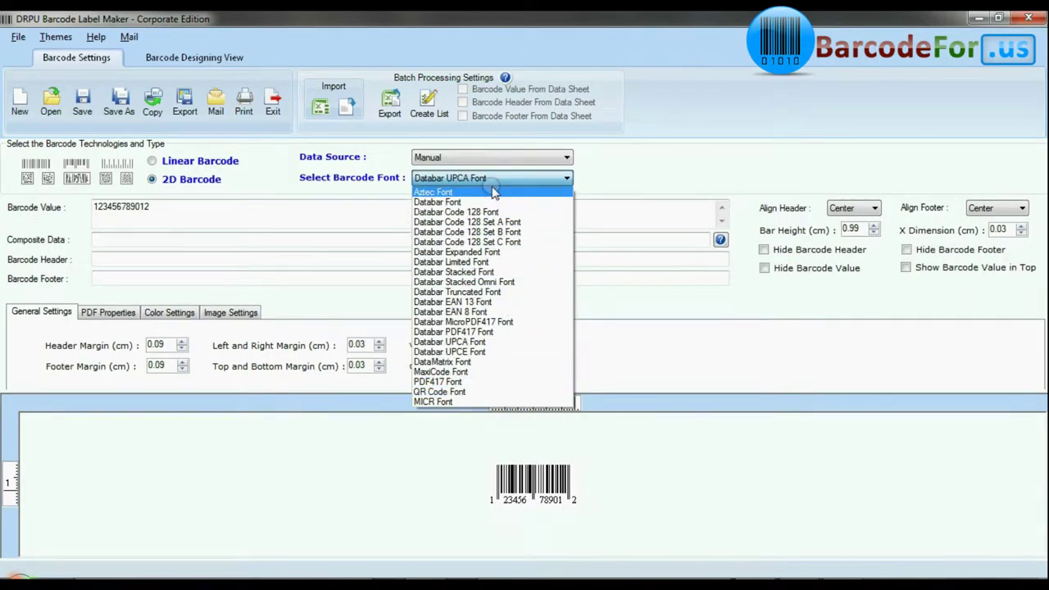
{"action": "left_click", "coordinate": [223, 179]}
{"action": "left_click", "coordinate": [447, 182]}
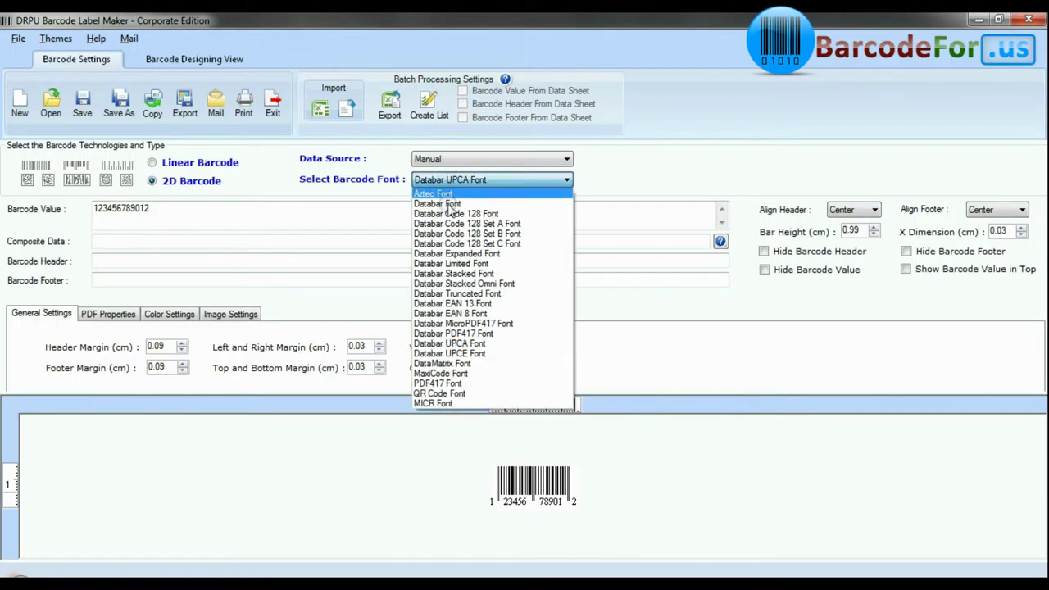
{"action": "left_click", "coordinate": [450, 363]}
{"action": "type", "text": "34534"}
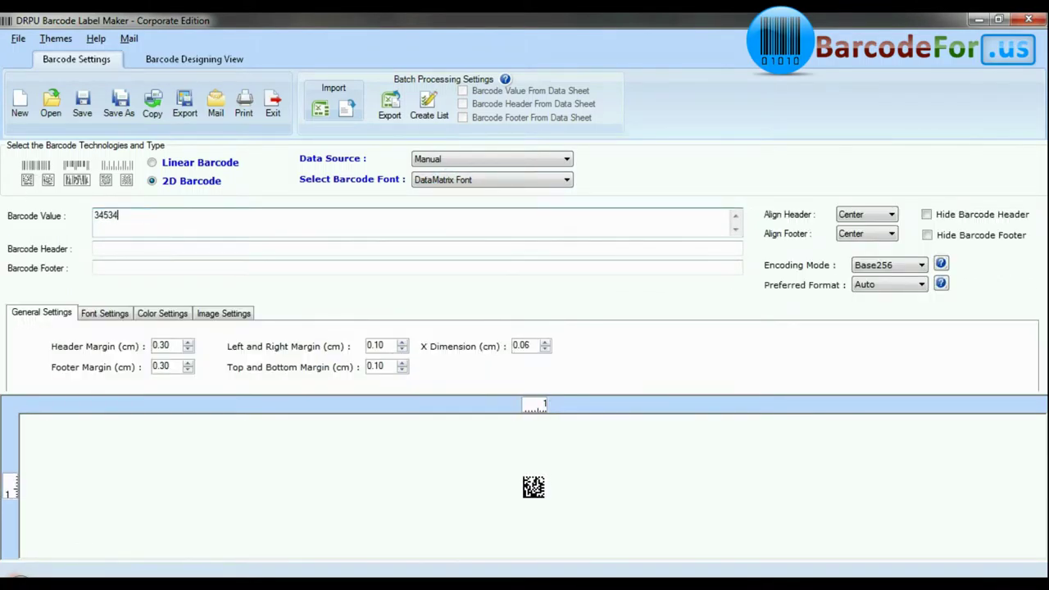
{"action": "type", "text": "5345345355450"}
- Set the barcode header to "Datamatrix Barcode Font" and the footer to "Designed using DRPU Software"
{"action": "left_click", "coordinate": [156, 250]}
{"action": "type", "text": "Datamat"}
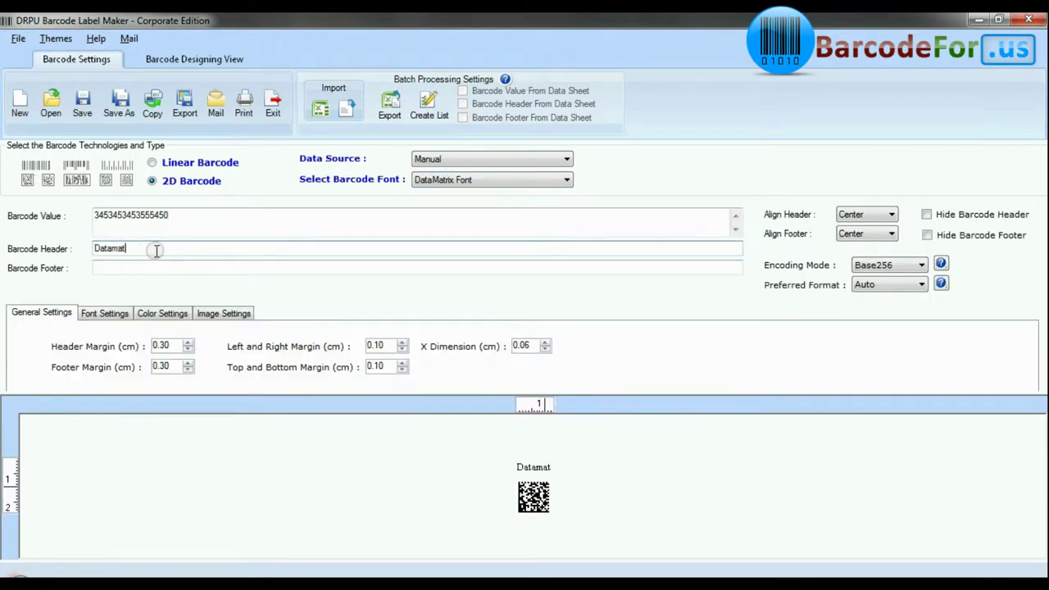
{"action": "type", "text": "rix Barcode Font"}
{"action": "left_click", "coordinate": [144, 268]}
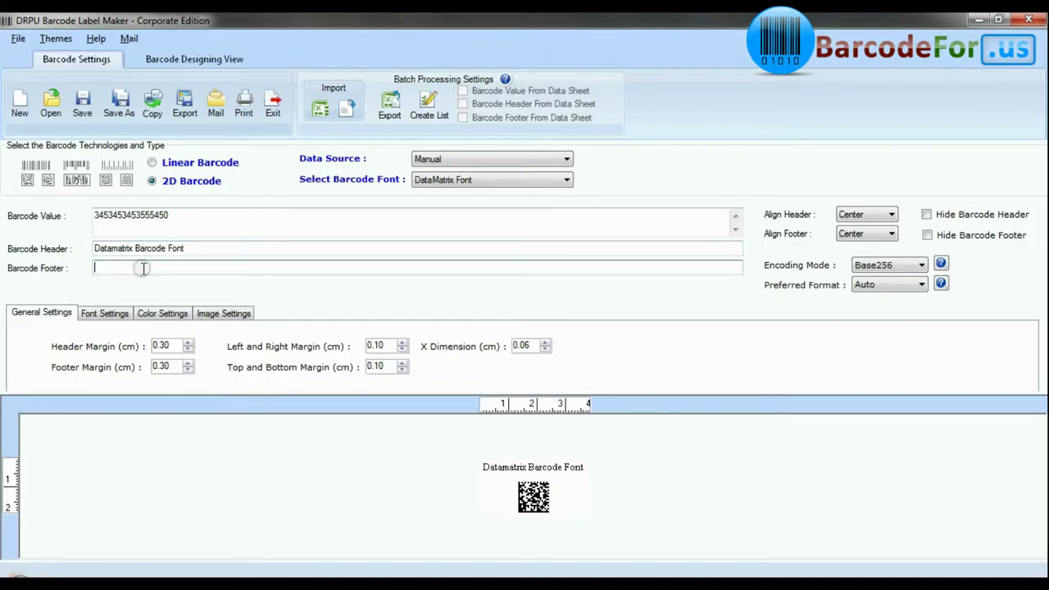
{"action": "type", "text": "Designed using DRPU Software"}
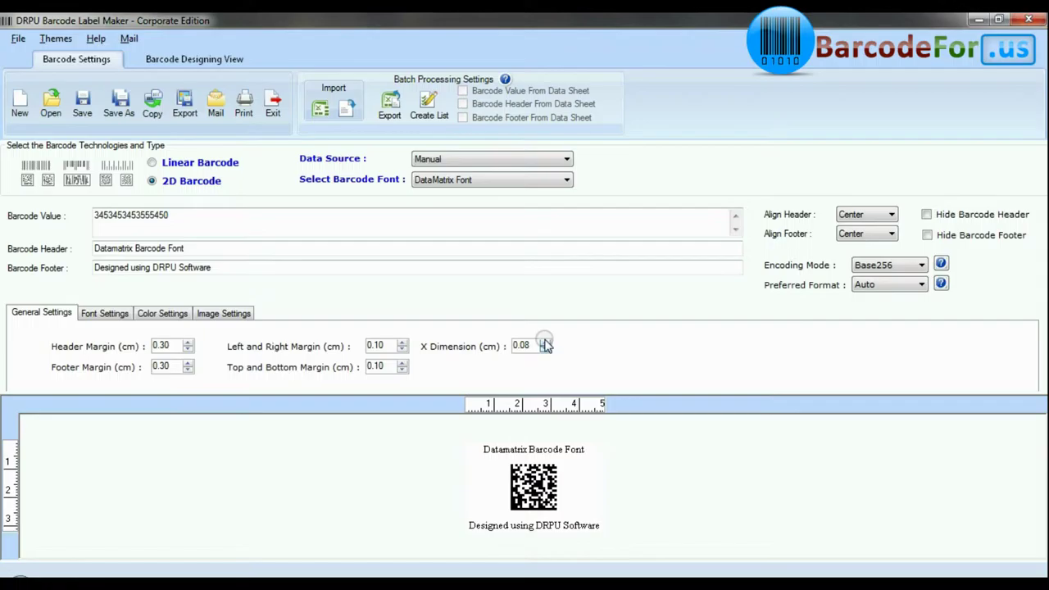
- Enlarge the font of the barcode header
{"action": "left_click", "coordinate": [926, 214]}
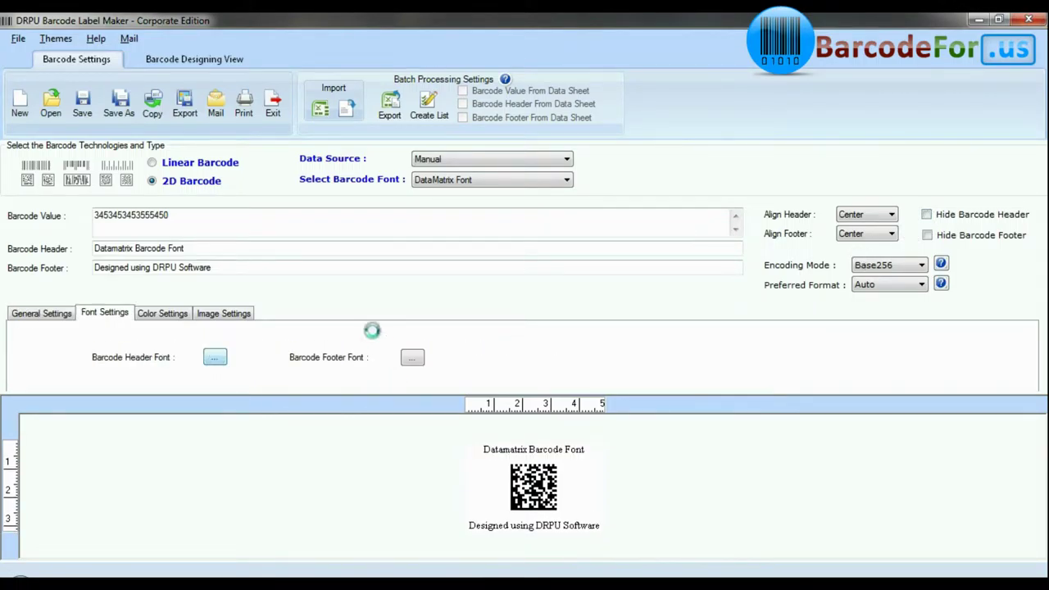
{"action": "left_click", "coordinate": [589, 184]}
{"action": "left_click", "coordinate": [651, 160]}
- Try a 90-degree orientation for the barcode image, and set it back to 0
{"action": "left_click", "coordinate": [163, 313]}
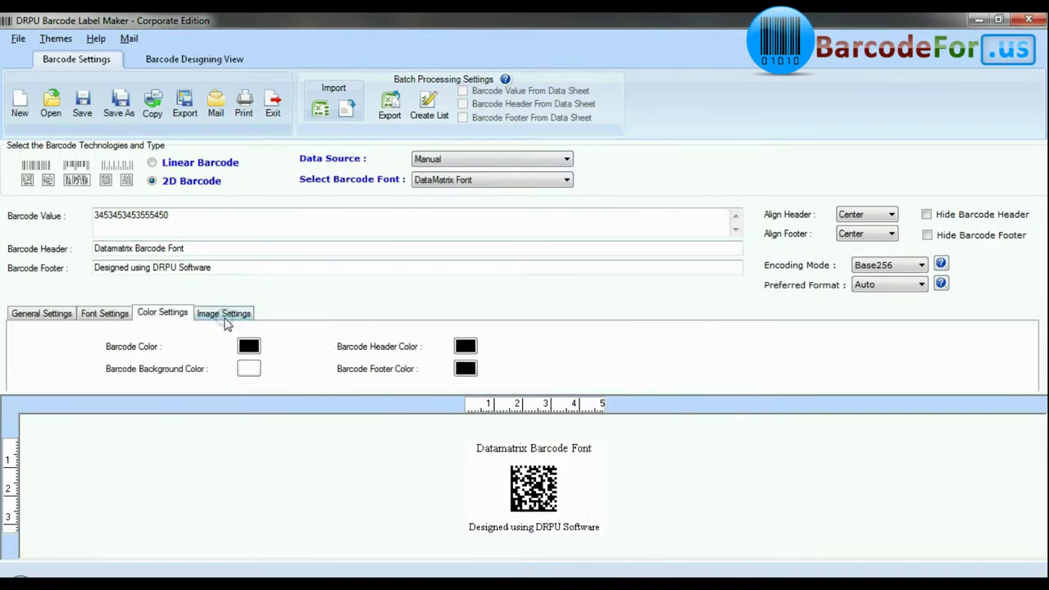
{"action": "left_click", "coordinate": [223, 314]}
{"action": "left_click", "coordinate": [479, 368]}
{"action": "left_click", "coordinate": [443, 391]}
{"action": "left_click", "coordinate": [467, 368]}
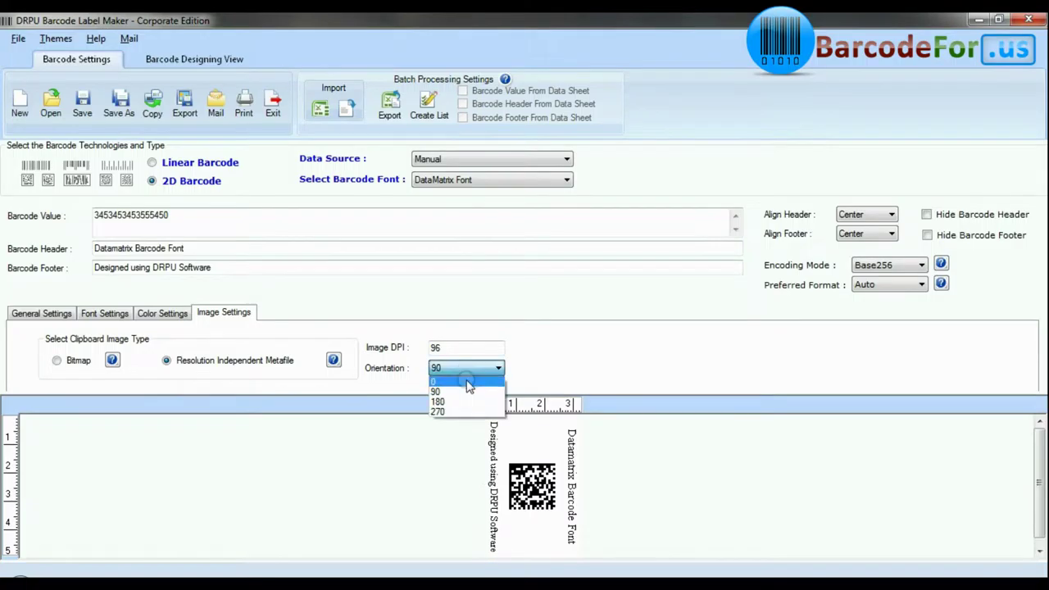
{"action": "left_click", "coordinate": [467, 383]}
{"action": "left_click", "coordinate": [41, 313]}
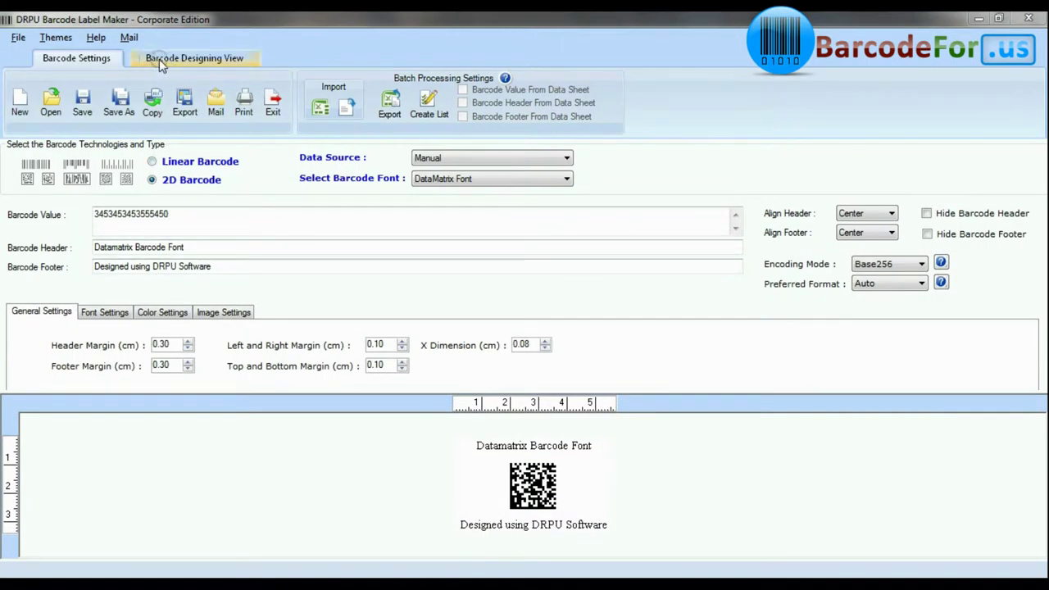
- In the designing view, set the card size to 72 by 50 mm and its shape to round rectangle
{"action": "left_click", "coordinate": [211, 60]}
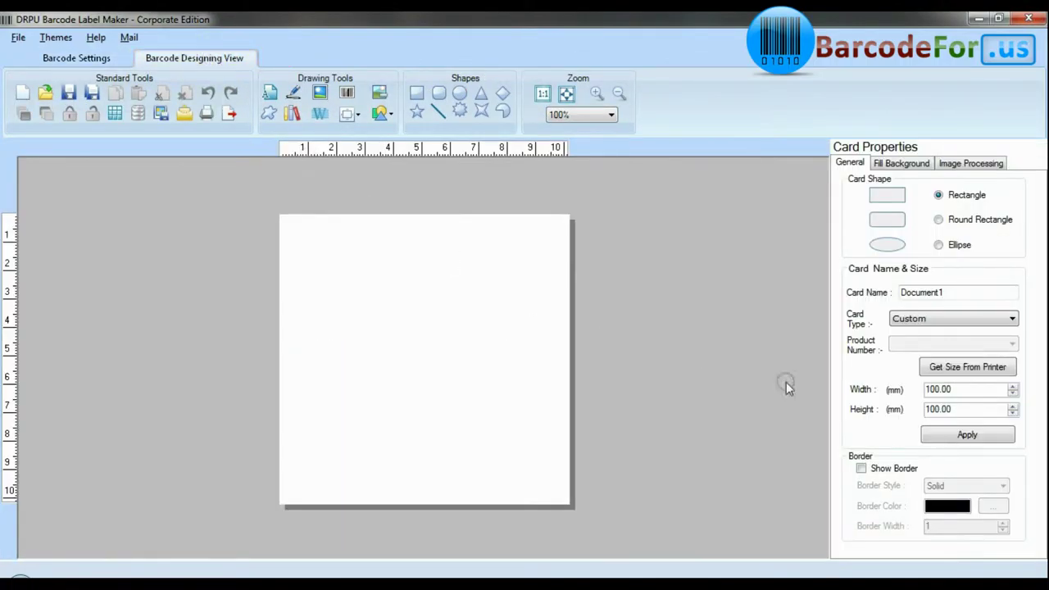
{"action": "left_click_drag", "start_coordinate": [995, 389], "coordinate": [862, 395]}
{"action": "left_click_drag", "start_coordinate": [941, 414], "coordinate": [898, 416]}
{"action": "type", "text": "50"}
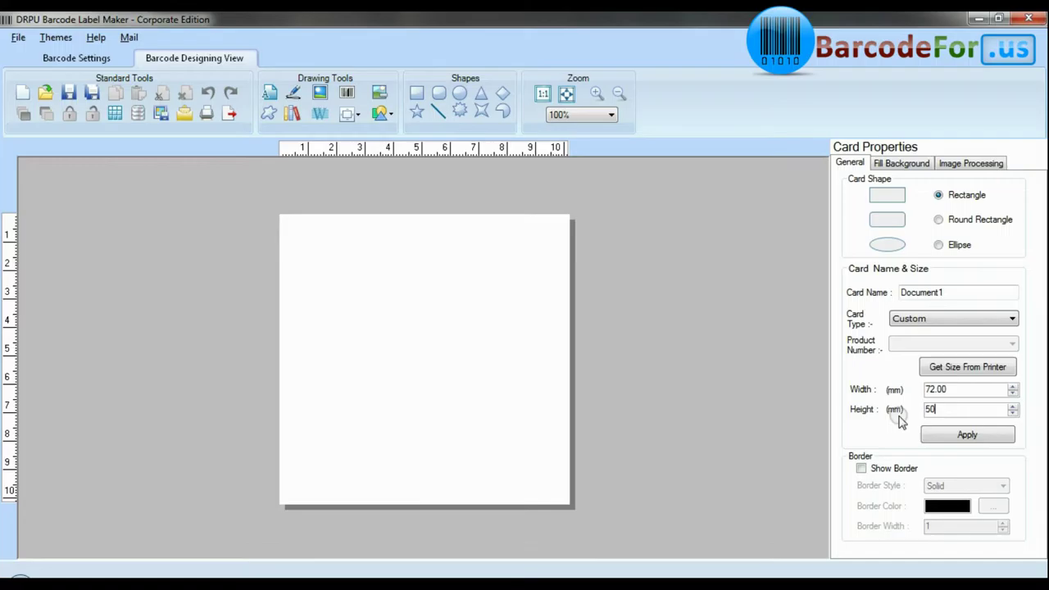
{"action": "left_click", "coordinate": [951, 434]}
{"action": "left_click", "coordinate": [938, 220]}
- Add a barcode to the card and change it to a 2D barcode with the DataMatrix font
{"action": "left_click", "coordinate": [346, 92]}
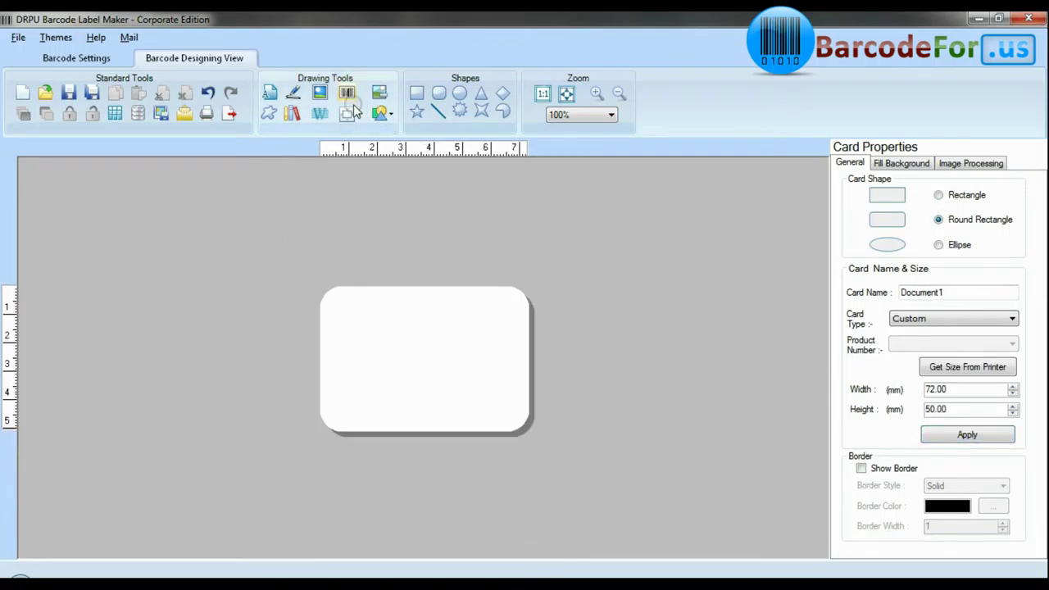
{"action": "left_click", "coordinate": [414, 349]}
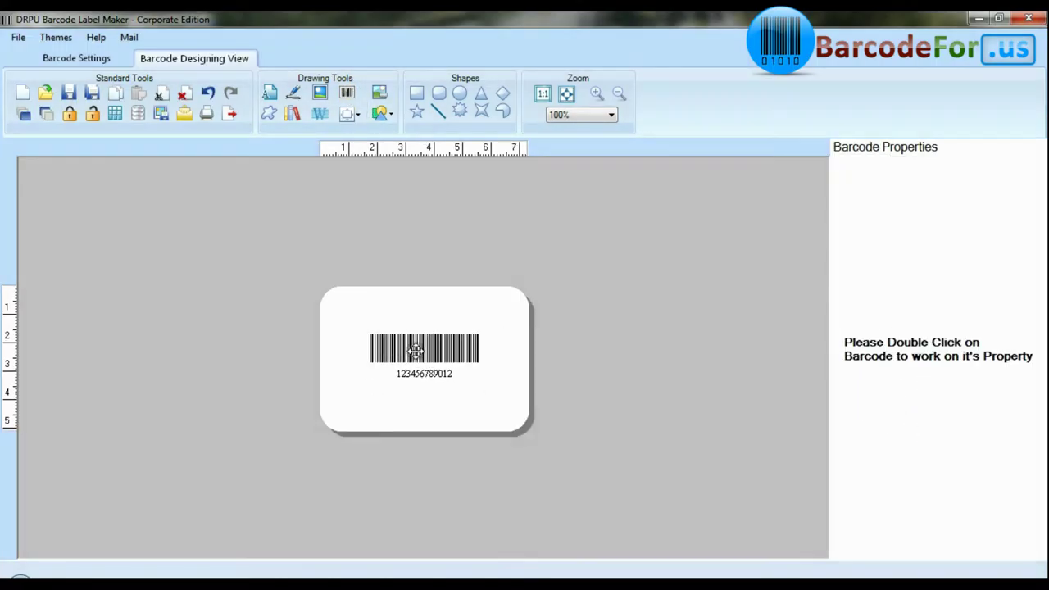
{"action": "double_click", "coordinate": [417, 351]}
{"action": "left_click", "coordinate": [423, 110]}
{"action": "left_click", "coordinate": [656, 109]}
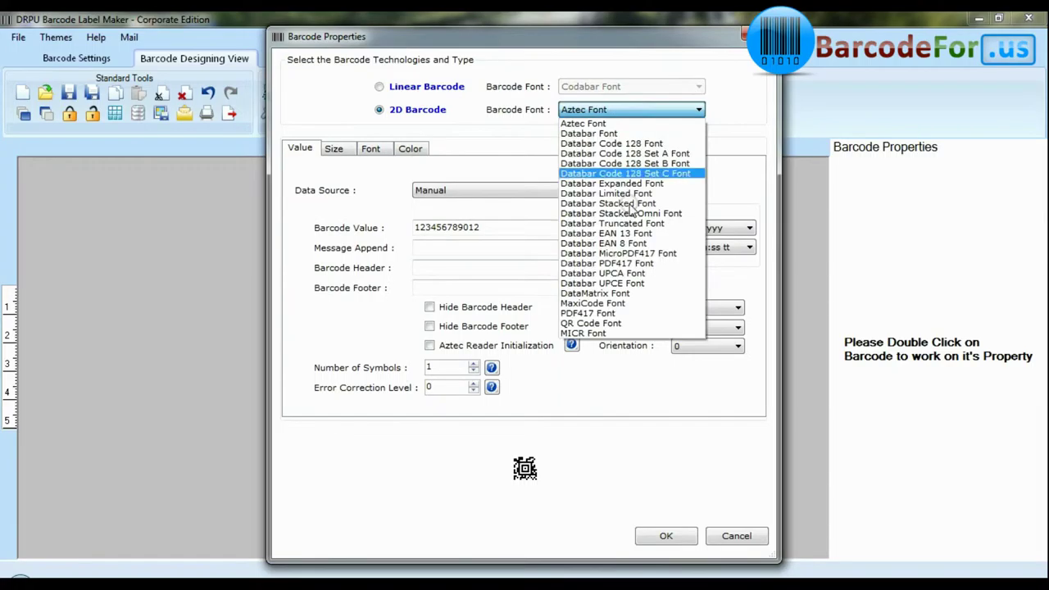
{"action": "left_click", "coordinate": [647, 293]}
{"action": "left_click_drag", "start_coordinate": [483, 227], "coordinate": [344, 235]}
{"action": "type", "text": "3453453453555450"}
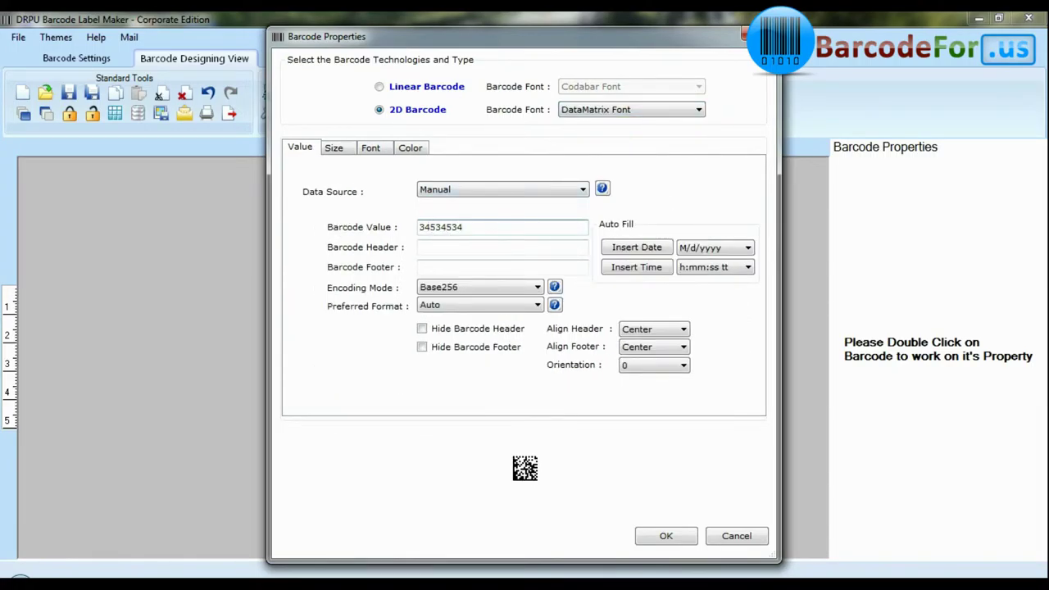
{"action": "left_click", "coordinate": [458, 246]}
{"action": "type", "text": "Datamatri"}
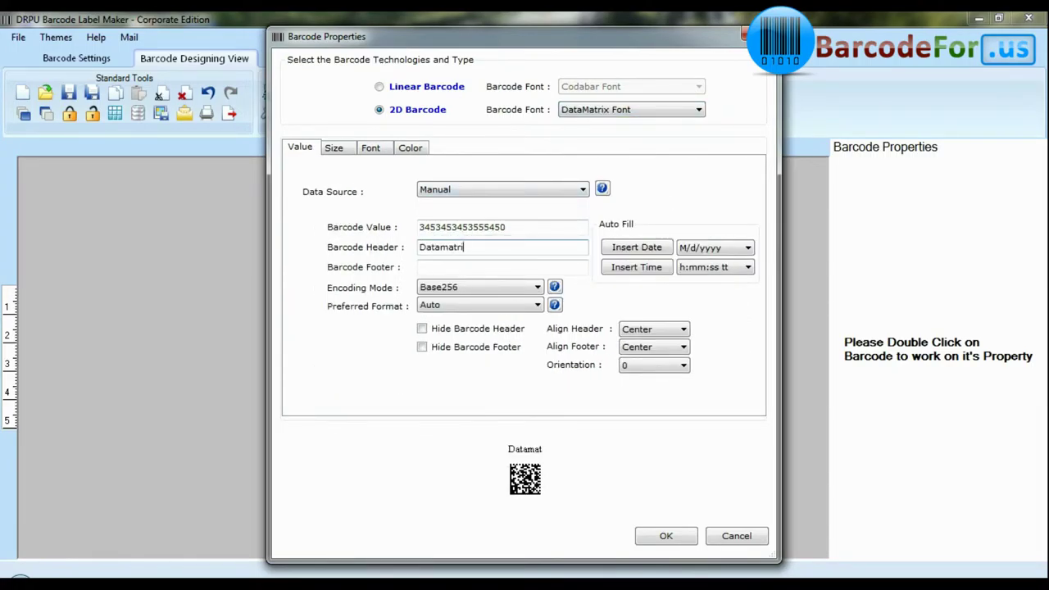
{"action": "type", "text": "x Barcode Font"}
{"action": "key", "text": "Tab"}
{"action": "type", "text": "Desi"}
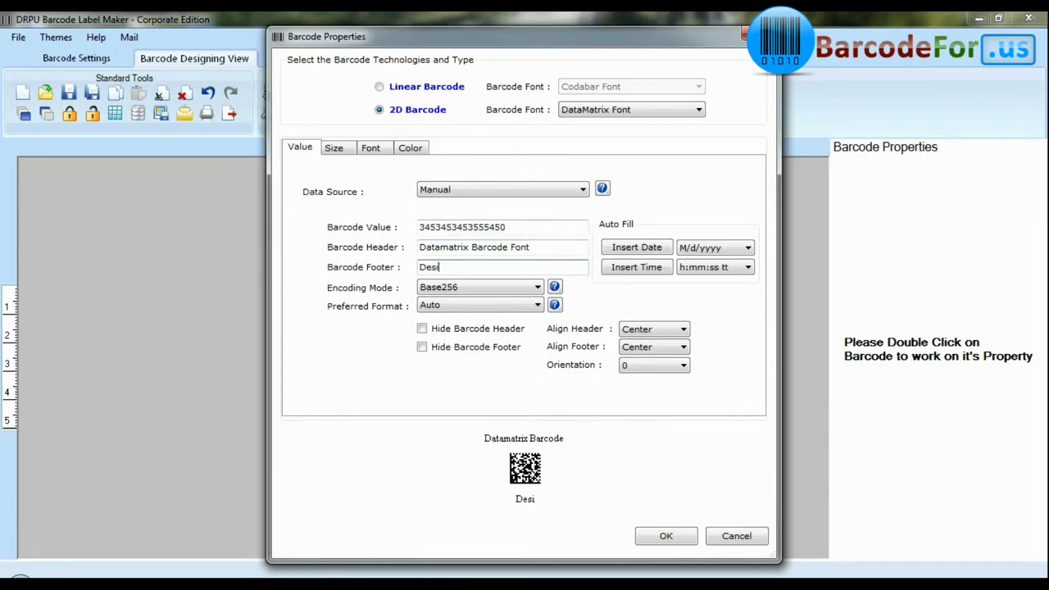
{"action": "type", "text": "gned using DRPU Software"}
- Try a 90-degree orientation for the card's DataMatrix barcode, and return it to 0
{"action": "left_click", "coordinate": [675, 365]}
{"action": "left_click", "coordinate": [662, 387]}
{"action": "left_click", "coordinate": [656, 366]}
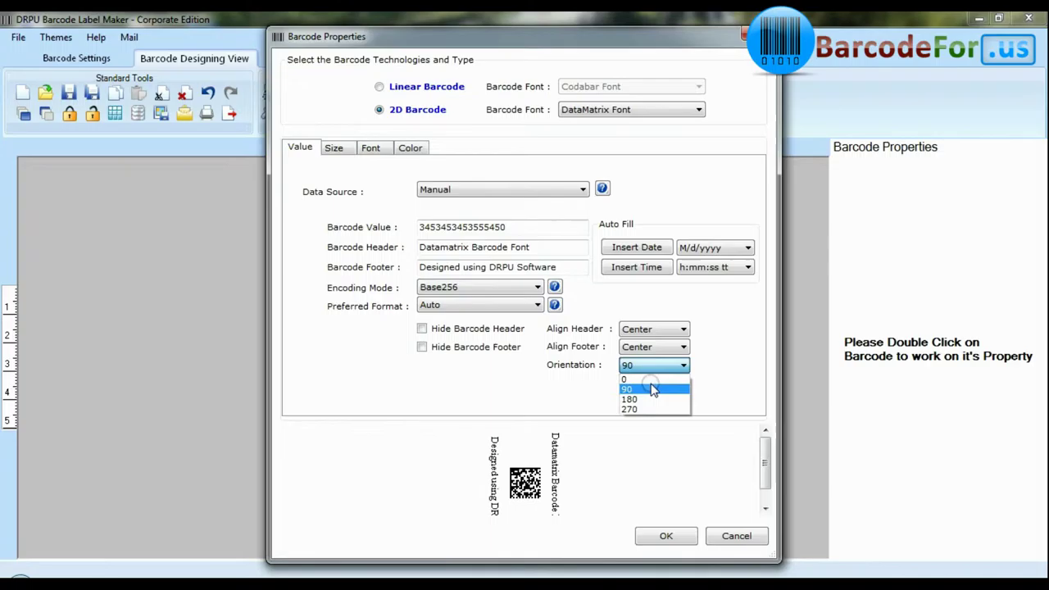
{"action": "left_click", "coordinate": [639, 376]}
- Set the DataMatrix barcode's X dimension to 0.08 cm, enlarge its header and footer fonts, and apply the barcode properties
{"action": "left_click", "coordinate": [334, 148]}
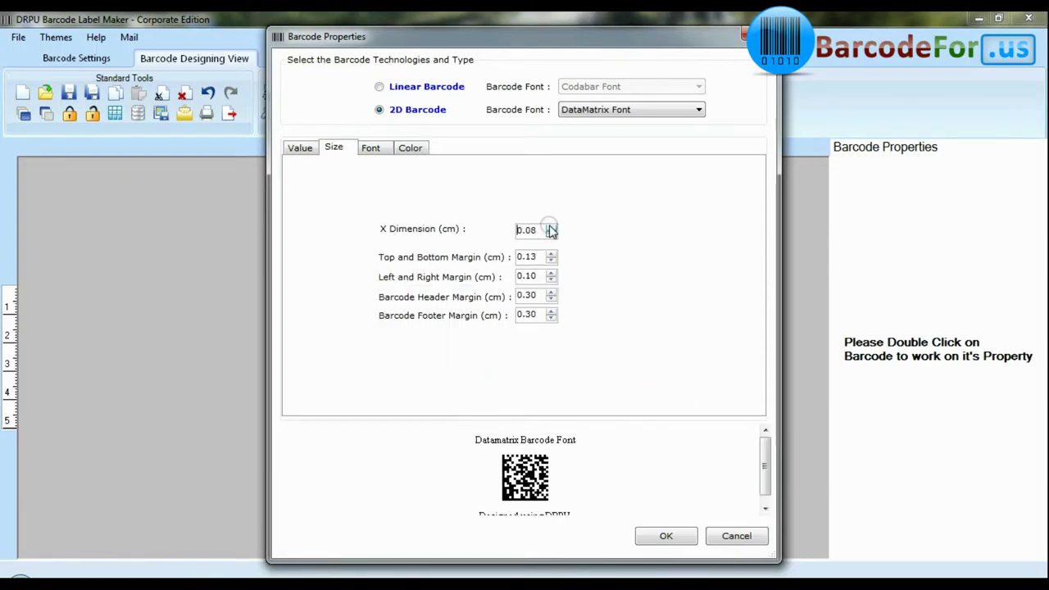
{"action": "left_click", "coordinate": [370, 156]}
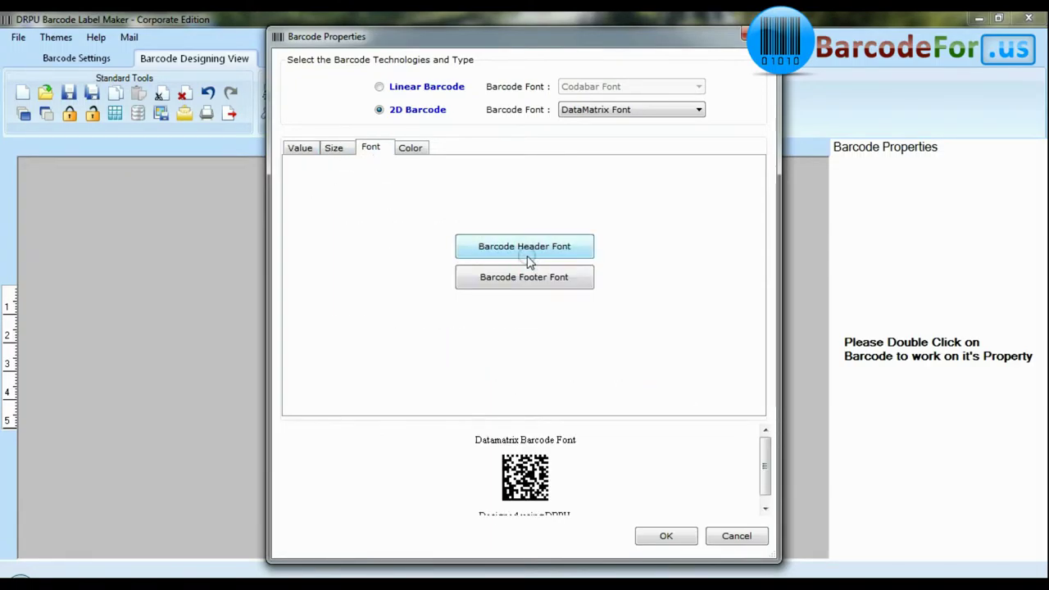
{"action": "left_click", "coordinate": [527, 258]}
{"action": "left_click", "coordinate": [524, 204]}
{"action": "left_click", "coordinate": [651, 99]}
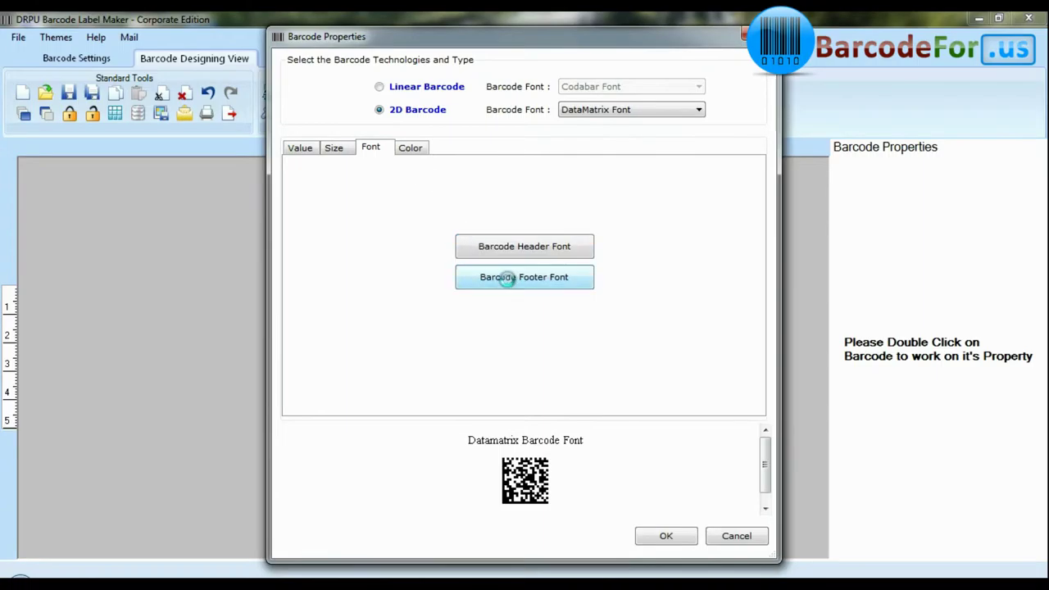
{"action": "left_click", "coordinate": [507, 277]}
{"action": "left_click", "coordinate": [513, 205]}
{"action": "left_click", "coordinate": [646, 156]}
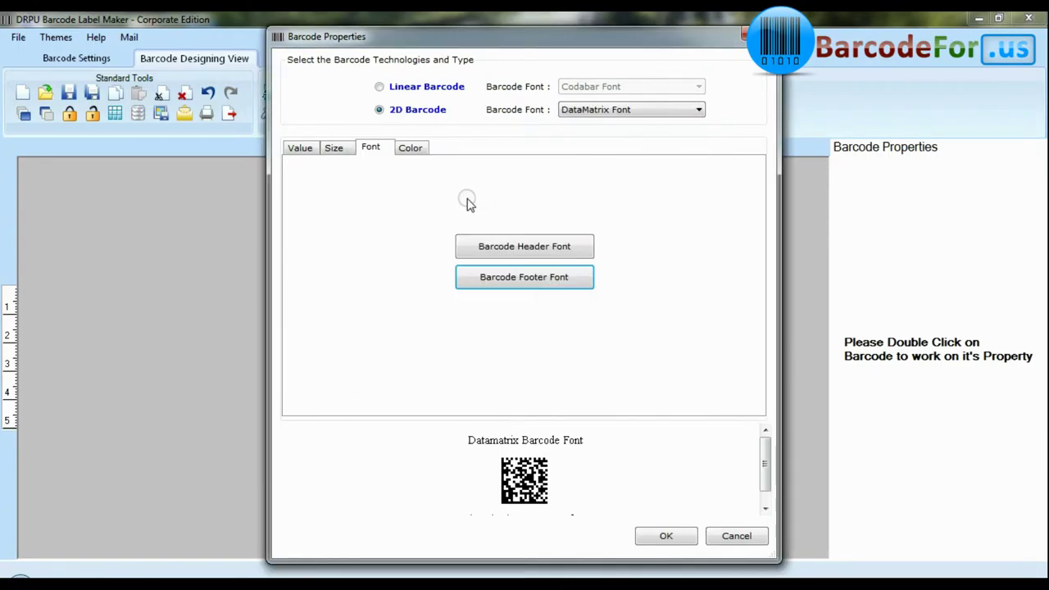
{"action": "left_click", "coordinate": [410, 148]}
{"action": "left_click", "coordinate": [665, 536]}
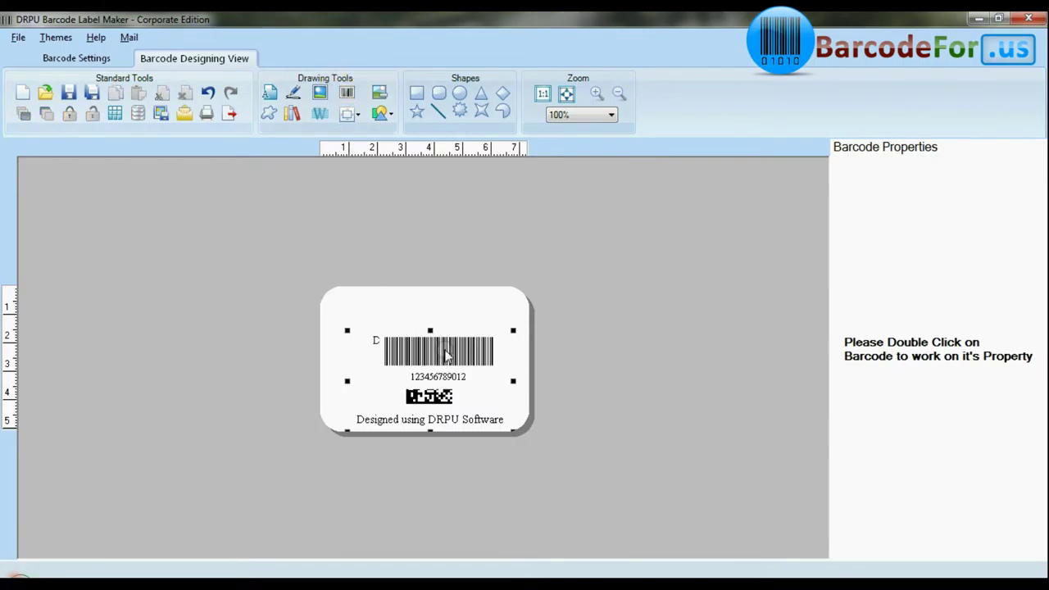
- Move the second barcode to the card's upper-left corner and change it to a 2D barcode with the Aztec font
{"action": "left_click_drag", "start_coordinate": [443, 316], "coordinate": [376, 302]}
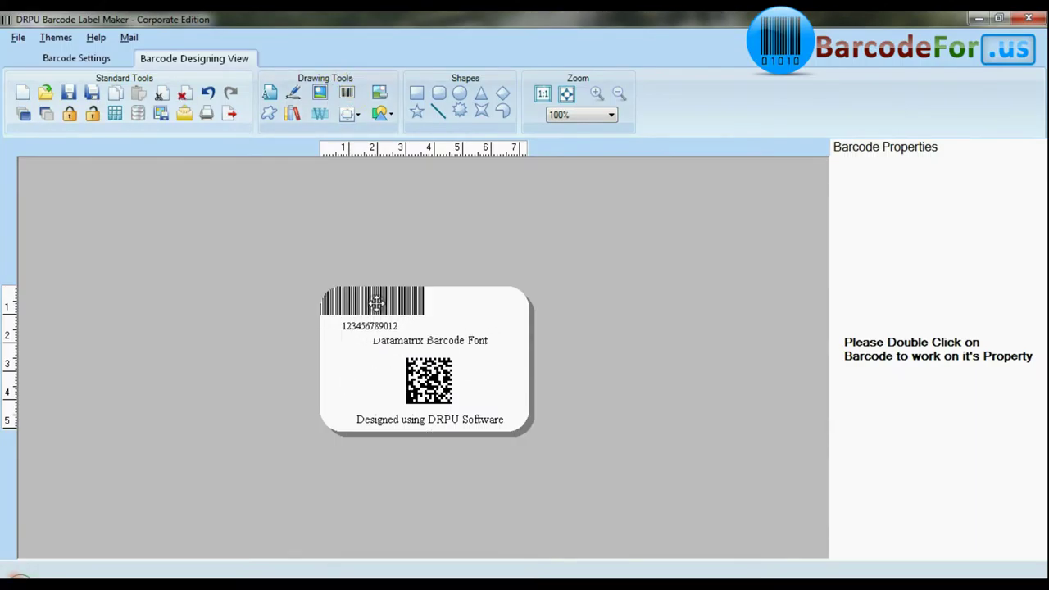
{"action": "double_click", "coordinate": [395, 325]}
{"action": "left_click", "coordinate": [437, 109]}
{"action": "left_click", "coordinate": [694, 108]}
{"action": "left_click", "coordinate": [661, 343]}
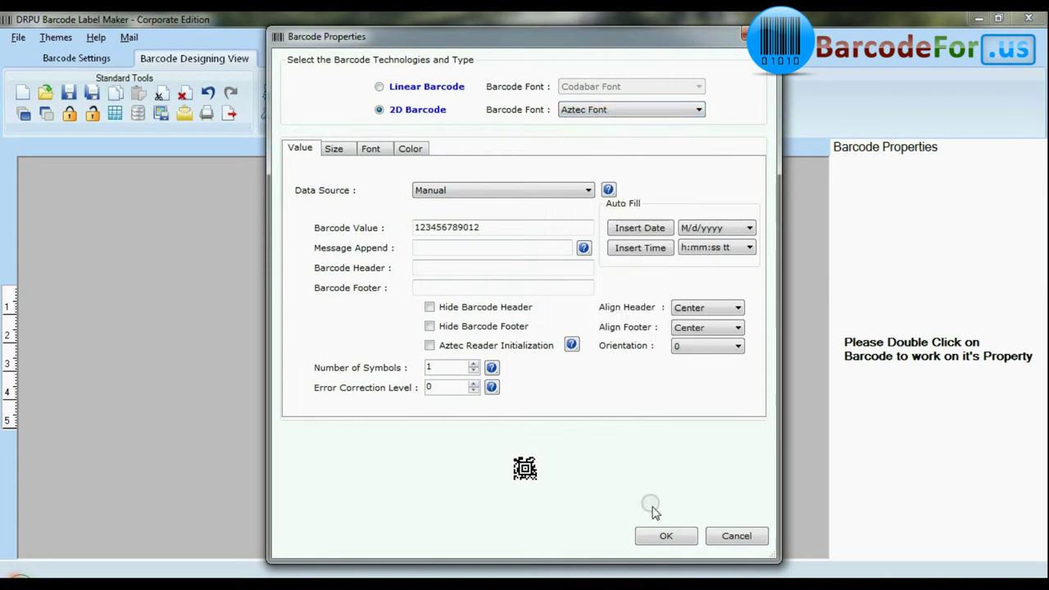
{"action": "left_click", "coordinate": [663, 537]}
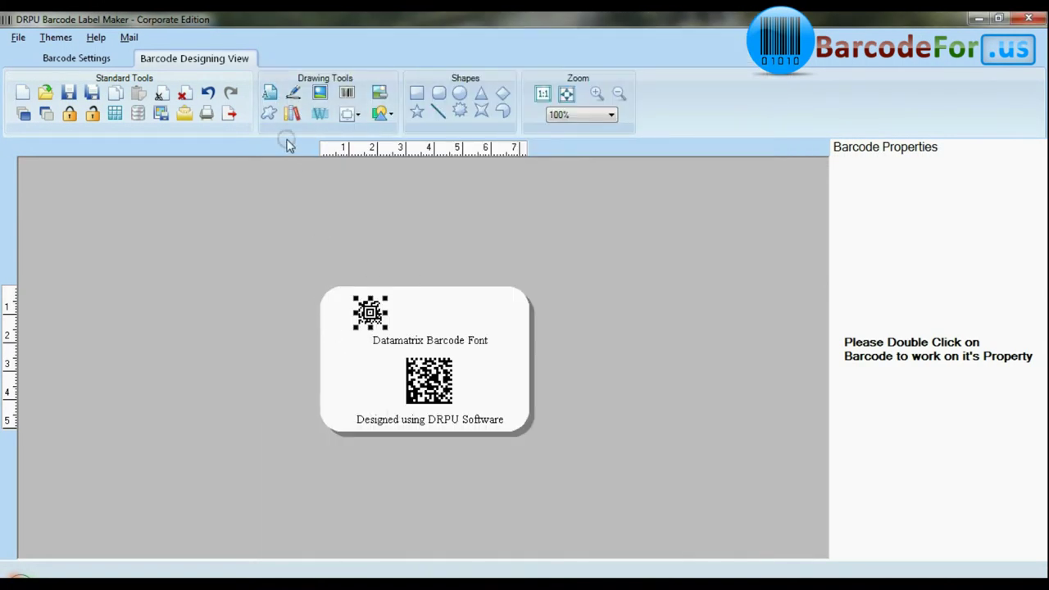
- Add the text "Sample of:" in bold, size 14, on the card beside the Aztec barcode
{"action": "left_click", "coordinate": [269, 93]}
{"action": "left_click", "coordinate": [410, 310]}
{"action": "left_click", "coordinate": [927, 312]}
{"action": "type", "text": "Sample of:"}
{"action": "left_click", "coordinate": [986, 505]}
{"action": "left_click", "coordinate": [516, 202]}
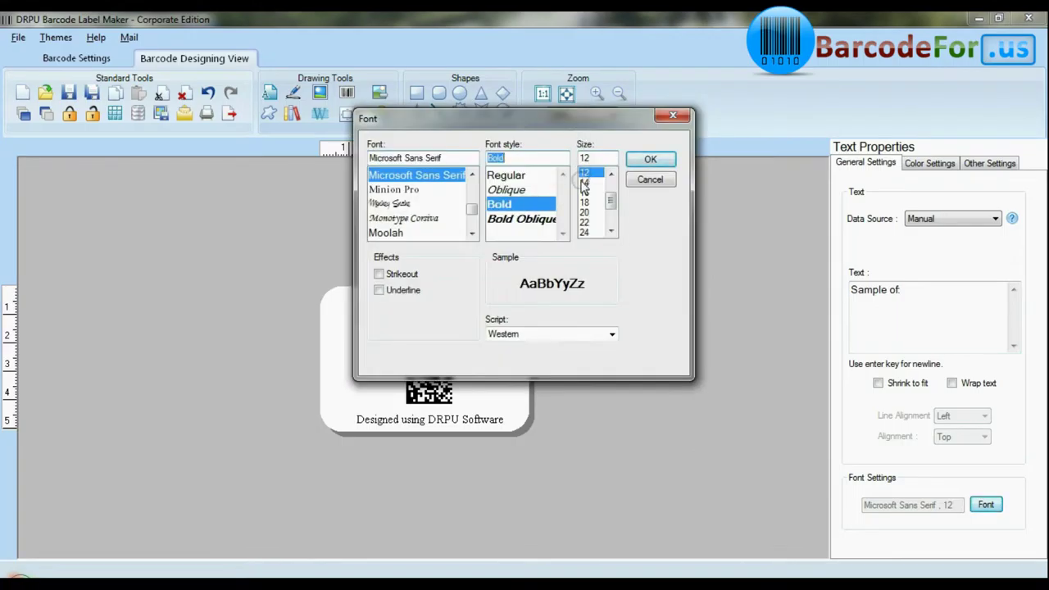
{"action": "left_click", "coordinate": [656, 159]}
{"action": "left_click", "coordinate": [415, 307]}
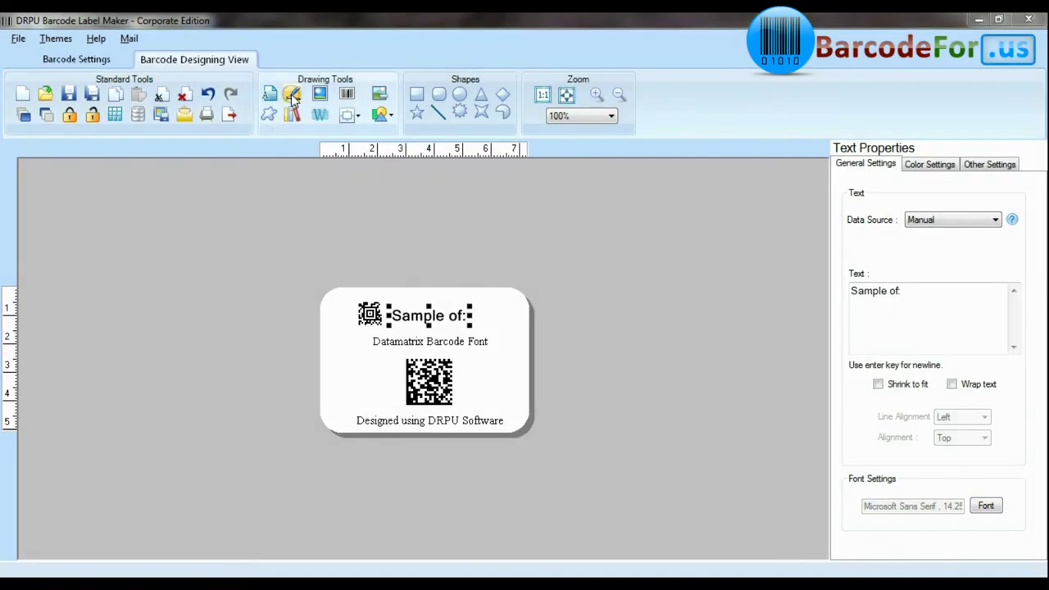
- Look through the picture selection options and the custom shape categories, including Medical and Miscellaneous 3, without adding anything to the card
{"action": "left_click", "coordinate": [319, 93]}
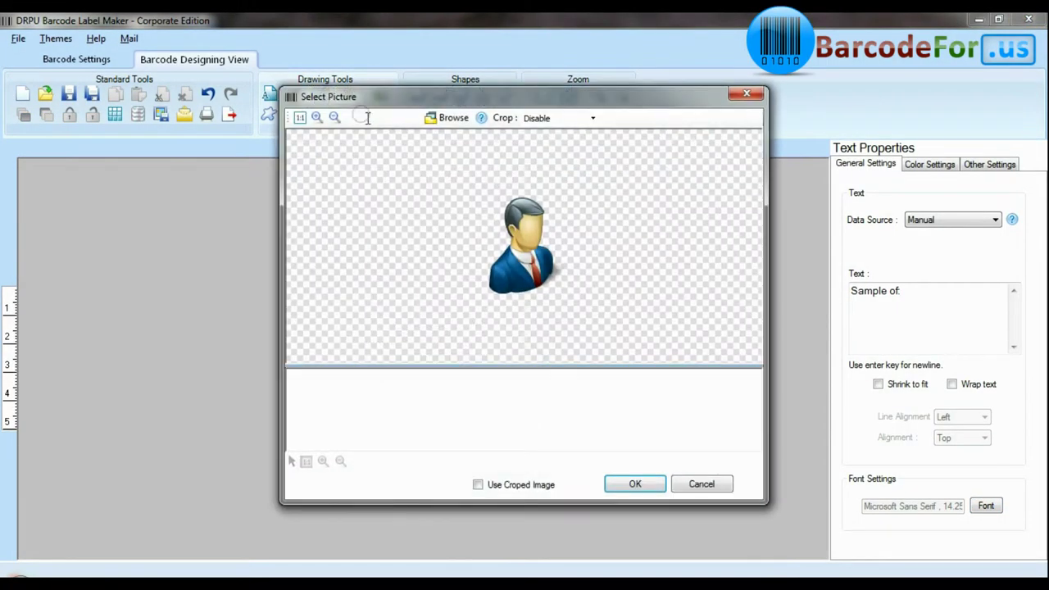
{"action": "left_click", "coordinate": [699, 485]}
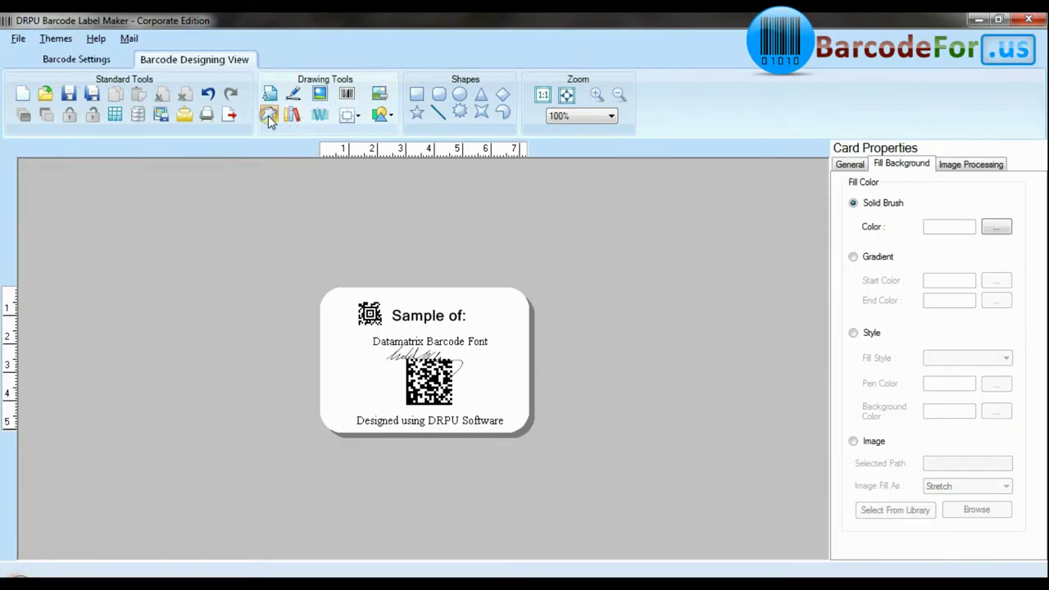
{"action": "left_click", "coordinate": [268, 116]}
{"action": "left_click", "coordinate": [875, 188]}
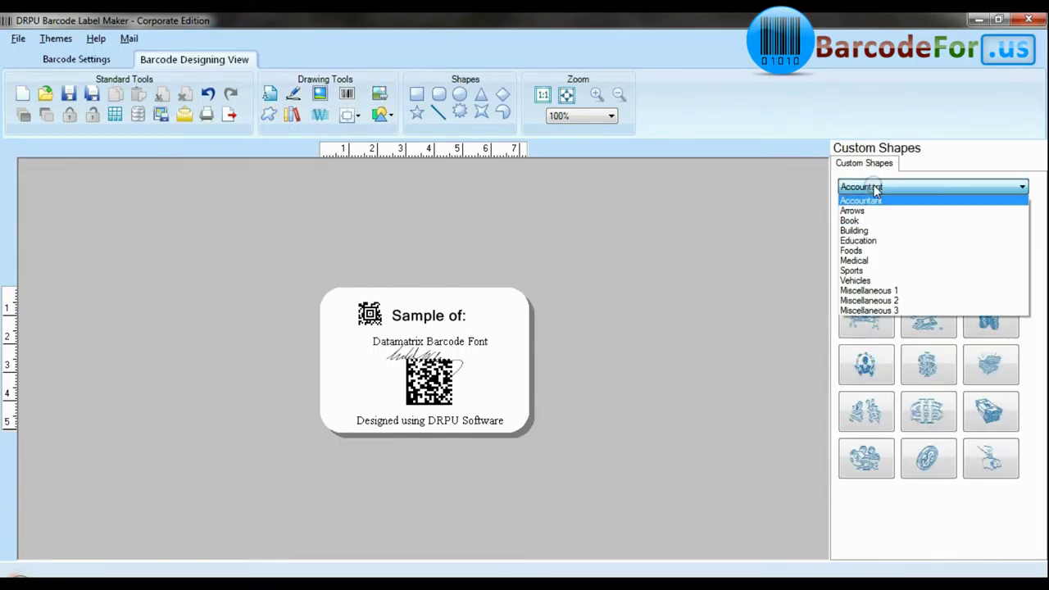
{"action": "left_click", "coordinate": [886, 263]}
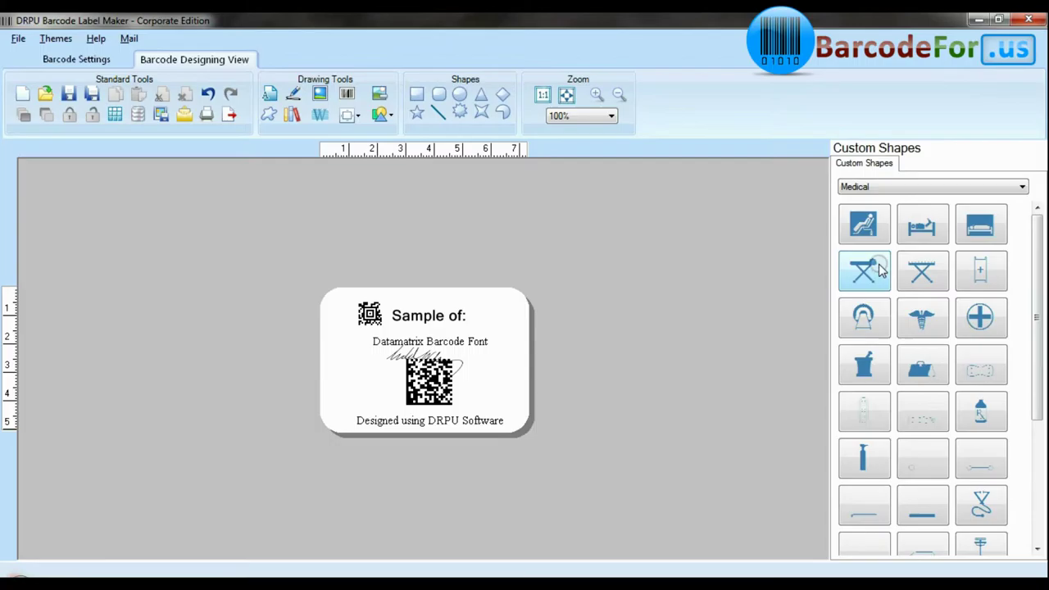
{"action": "key", "text": "Down"}
{"action": "key", "text": "Down"}
{"action": "key", "text": "Down"}
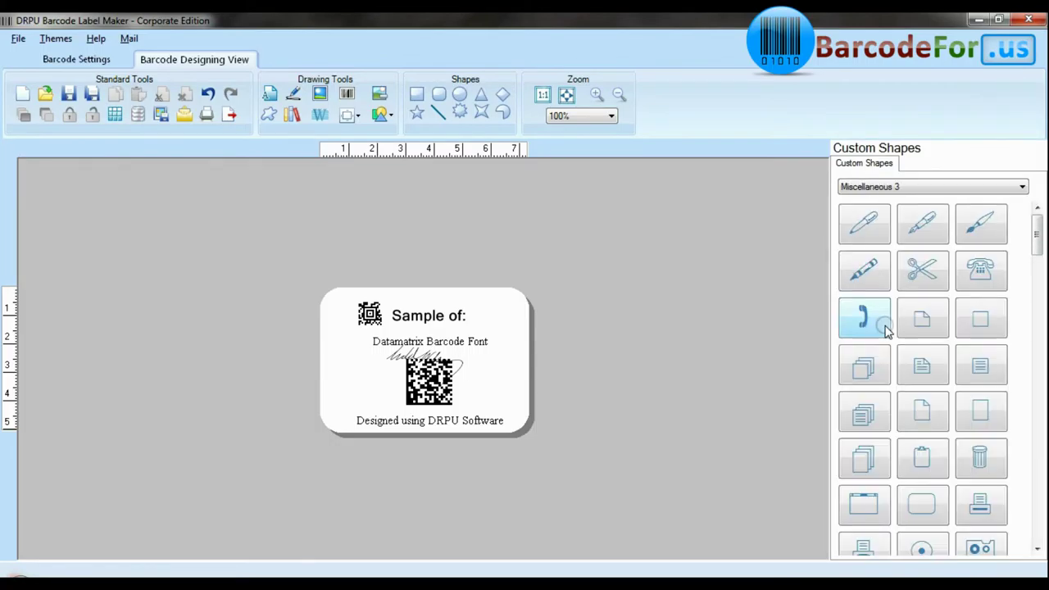
- Examine the library images and the watermark properties, closing both without making a change
{"action": "left_click", "coordinate": [292, 115]}
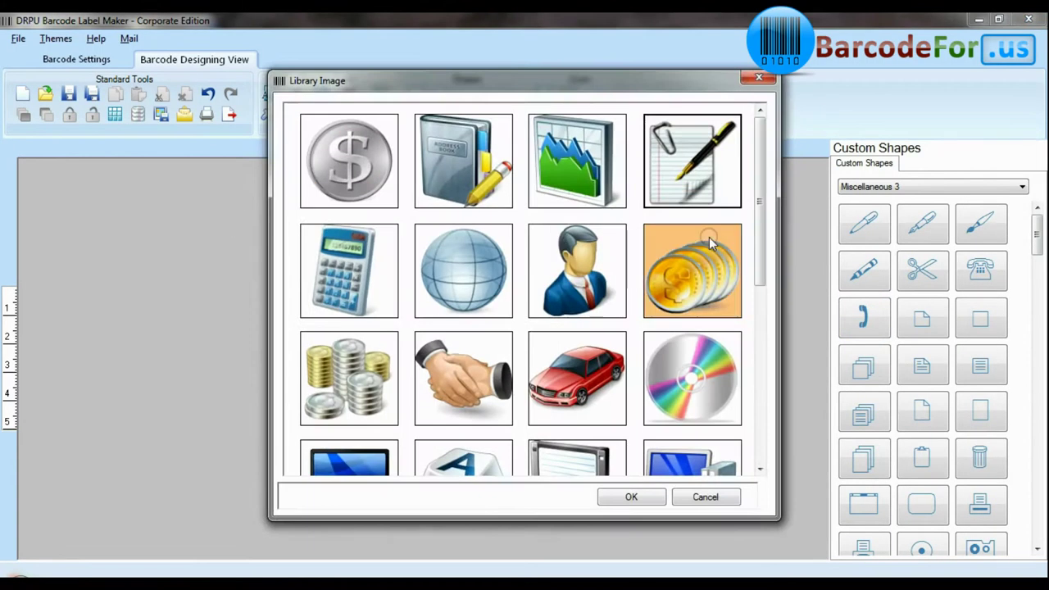
{"action": "left_click_drag", "start_coordinate": [761, 201], "coordinate": [761, 148]}
{"action": "left_click", "coordinate": [704, 495]}
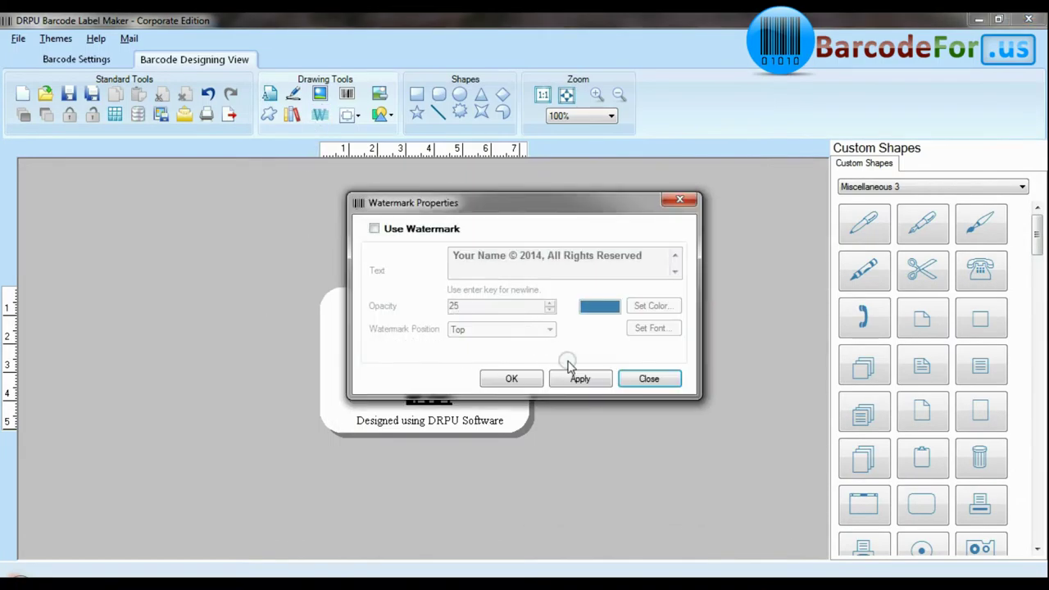
{"action": "left_click", "coordinate": [632, 379]}
- Look over the alignment options, and try adding a rectangle near the card's upper-left corner
{"action": "left_click", "coordinate": [347, 116]}
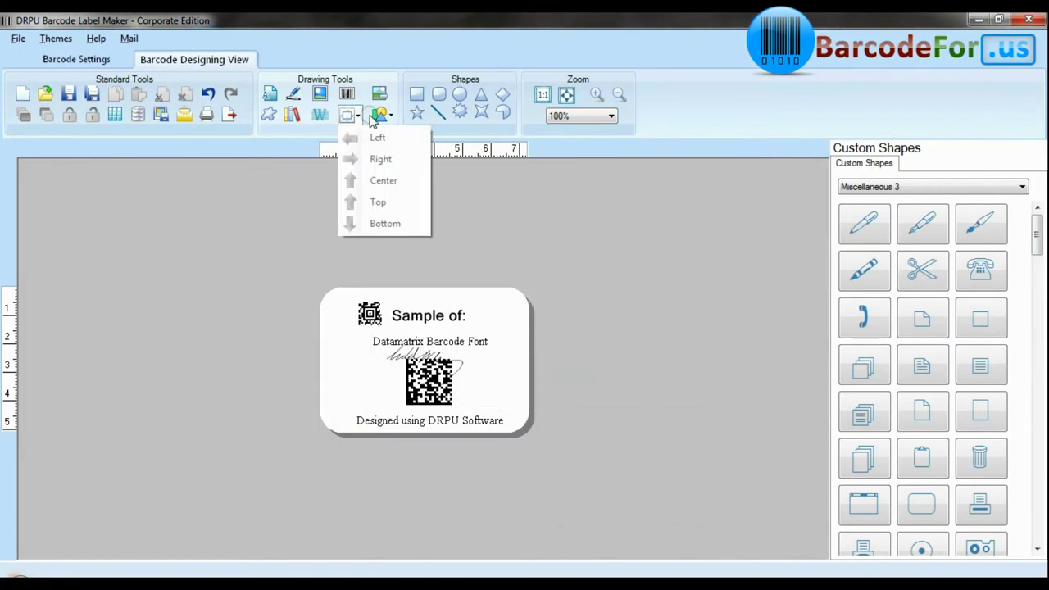
{"action": "left_click", "coordinate": [380, 116]}
{"action": "left_click", "coordinate": [417, 95]}
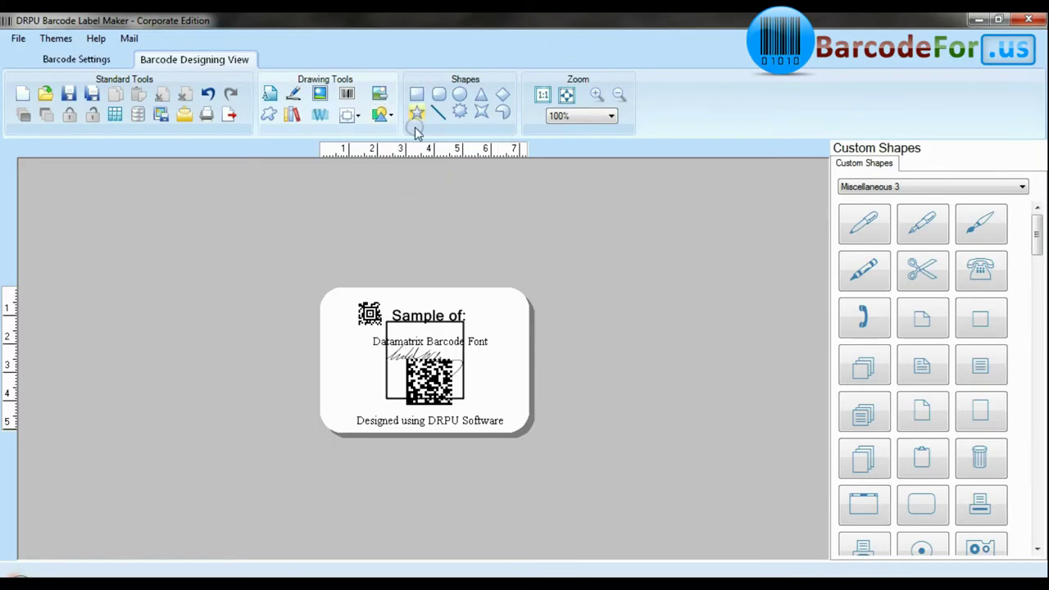
{"action": "left_click_drag", "start_coordinate": [448, 354], "coordinate": [345, 297]}
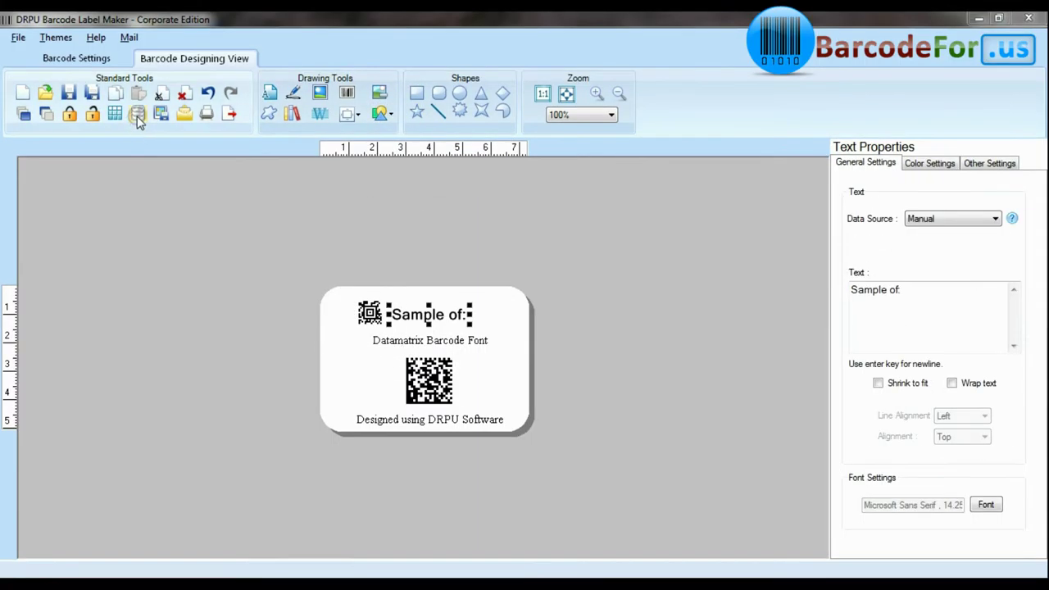
- Generate a sequential batch processing series named "List 1" with prefix ABC and suffix A, starting from 1, and check the generated rows
{"action": "left_click", "coordinate": [138, 113]}
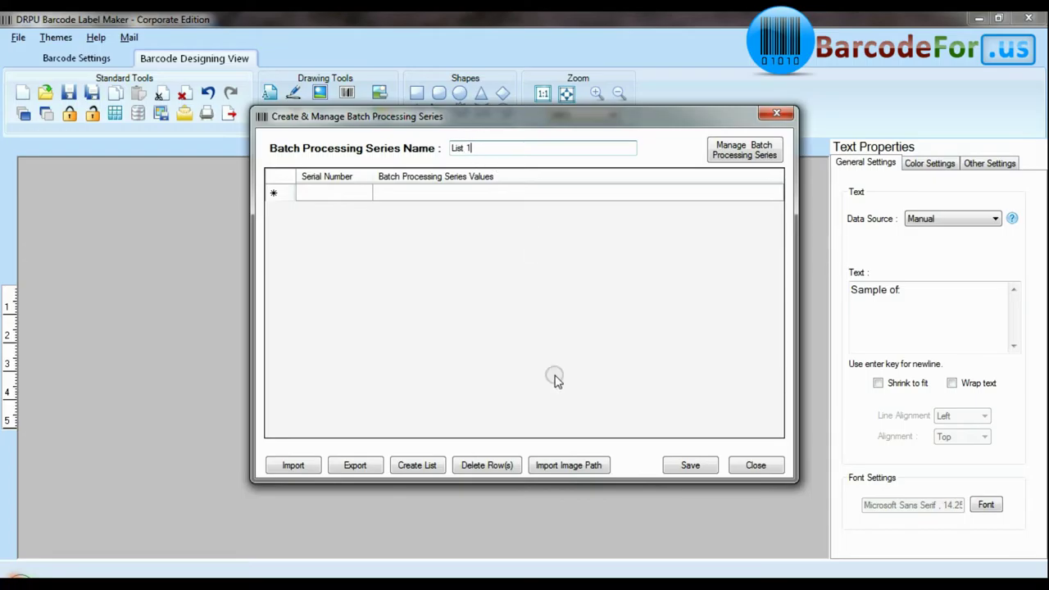
{"action": "left_click", "coordinate": [417, 465]}
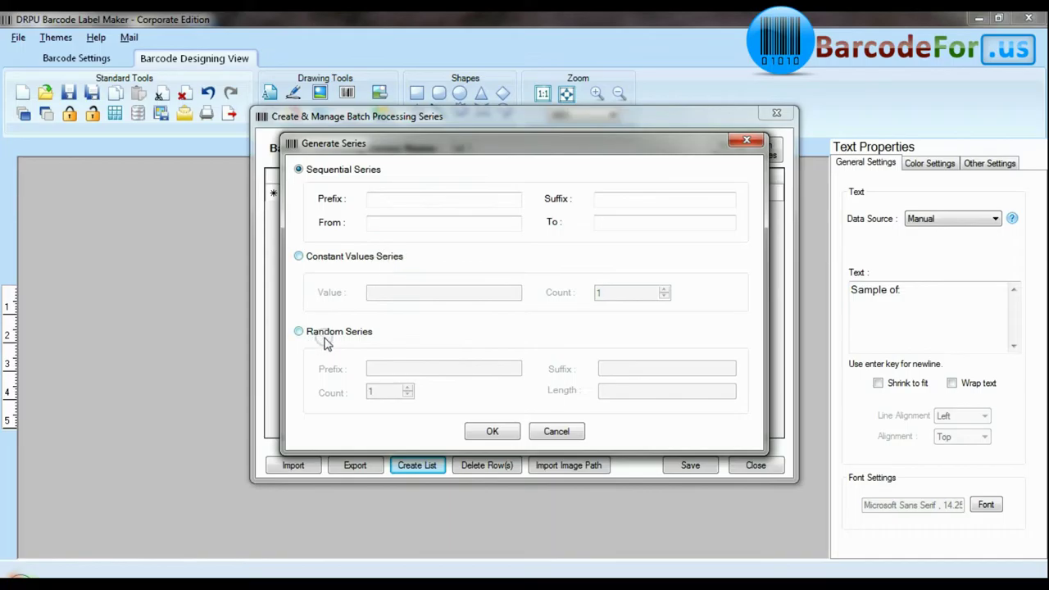
{"action": "left_click", "coordinate": [388, 201]}
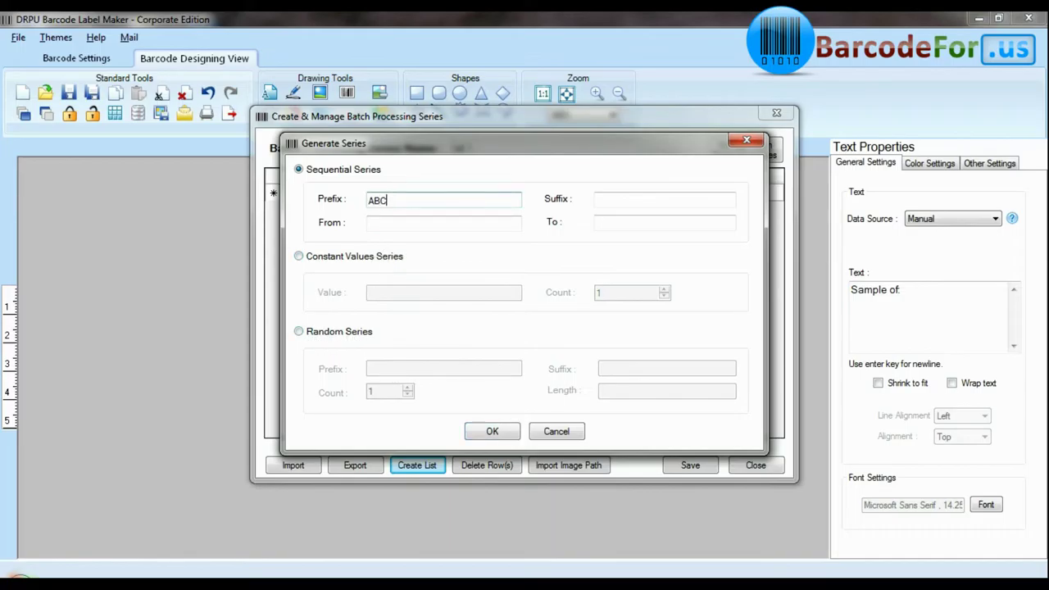
{"action": "left_click", "coordinate": [620, 197]}
{"action": "type", "text": "A"}
{"action": "left_click", "coordinate": [488, 224]}
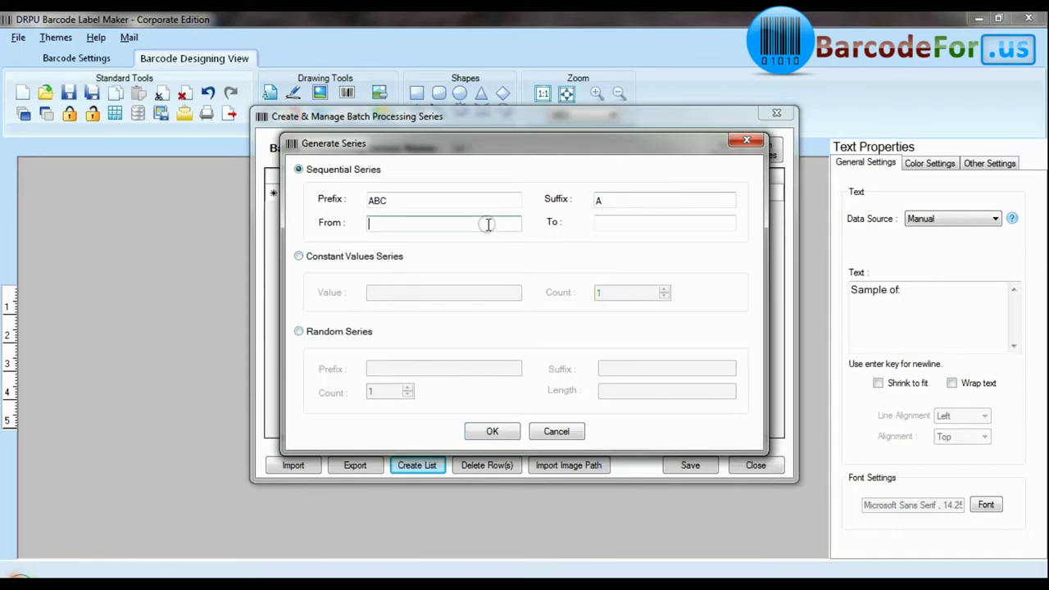
{"action": "left_click", "coordinate": [615, 225]}
{"action": "left_click", "coordinate": [492, 431]}
{"action": "scroll", "coordinate": [781, 393], "scroll_direction": "down", "scroll_amount": 4}
{"action": "scroll", "coordinate": [574, 410], "scroll_direction": "up", "scroll_amount": 4}
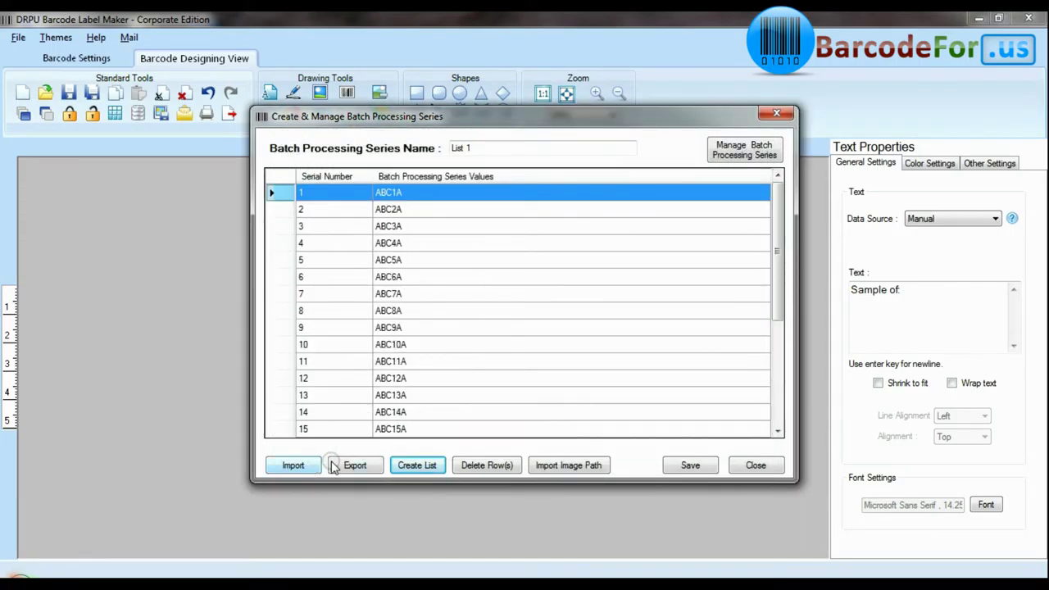
{"action": "left_click", "coordinate": [755, 465]}
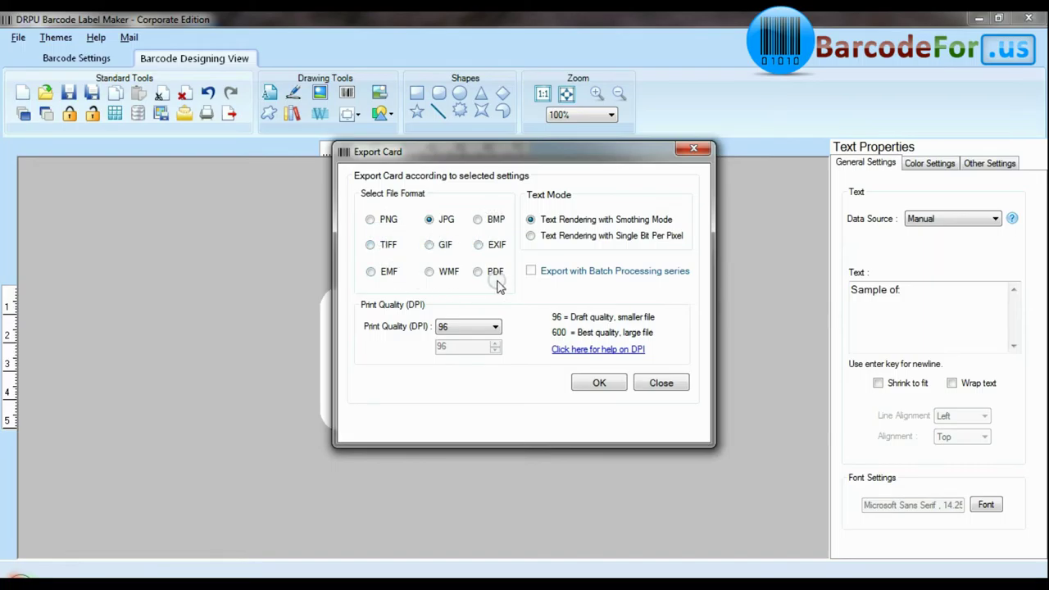
- Leave the card export settings without exporting, and open the card's e-mail settings
{"action": "left_click", "coordinate": [664, 382]}
{"action": "left_click", "coordinate": [186, 115]}
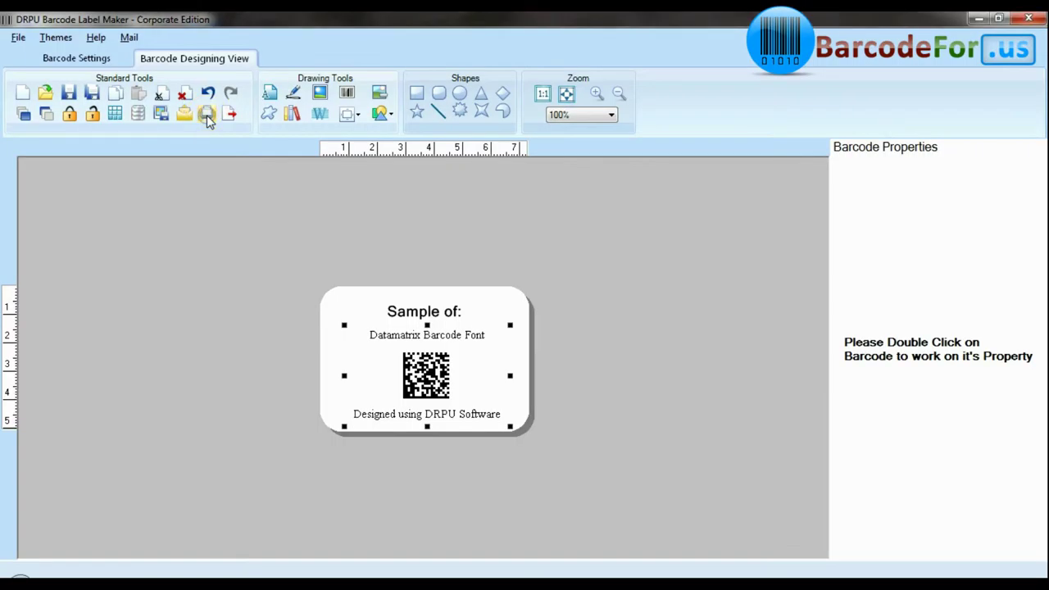
- Open the card's print settings, compare the two print modes, and choose Pre Define Label Stock
{"action": "left_click", "coordinate": [207, 115]}
{"action": "left_click", "coordinate": [254, 125]}
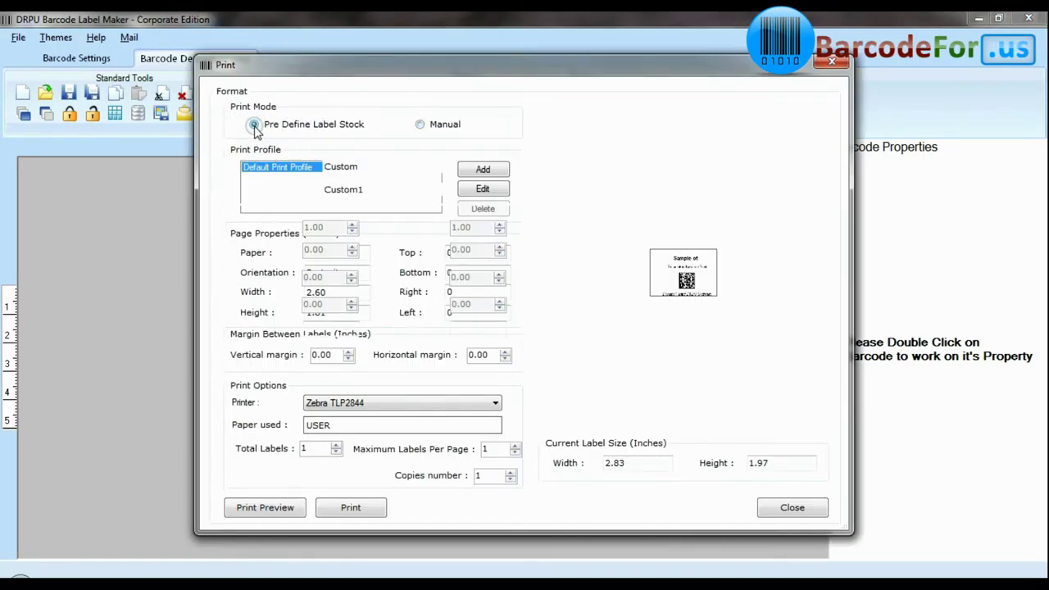
{"action": "left_click", "coordinate": [421, 127]}
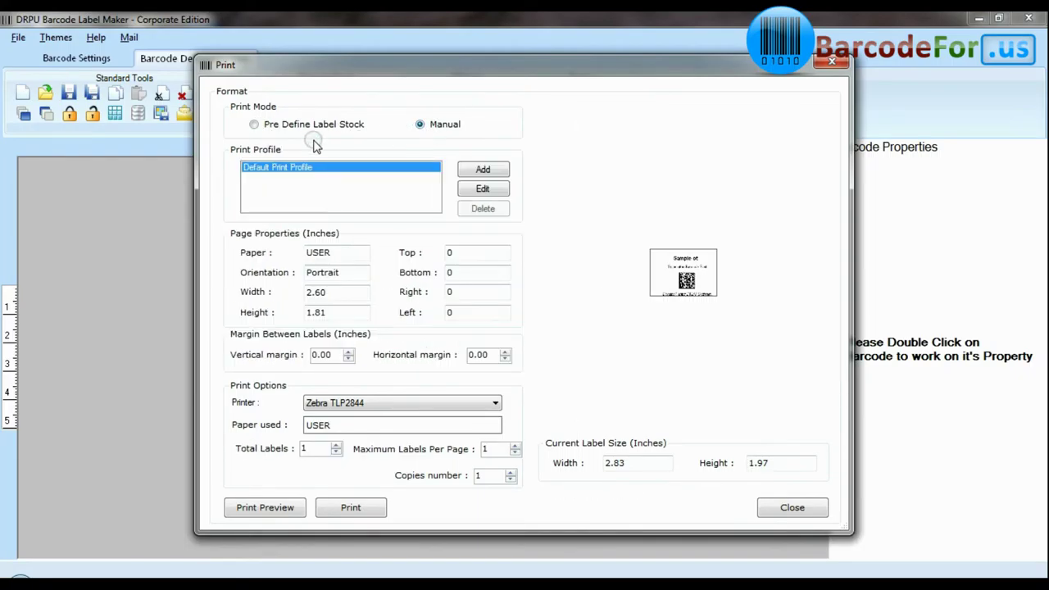
{"action": "left_click", "coordinate": [310, 127]}
- Try the Avery A4 label stock with product number 32087 for the print layout
{"action": "left_click", "coordinate": [399, 167]}
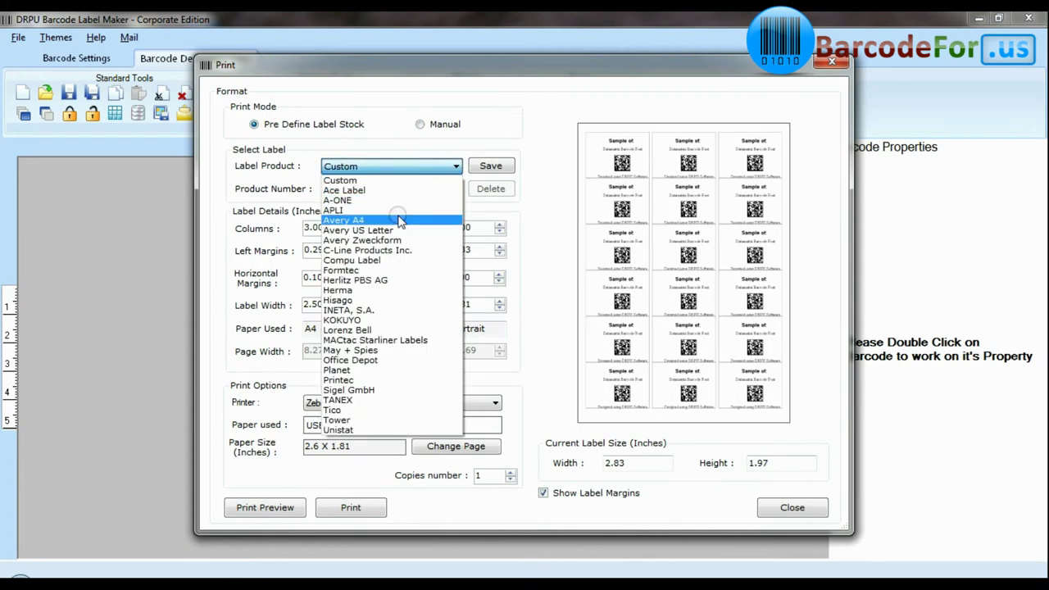
{"action": "left_click", "coordinate": [399, 220]}
{"action": "left_click", "coordinate": [402, 190]}
{"action": "scroll", "coordinate": [409, 369], "scroll_direction": "down", "scroll_amount": 5}
{"action": "left_click", "coordinate": [375, 440]}
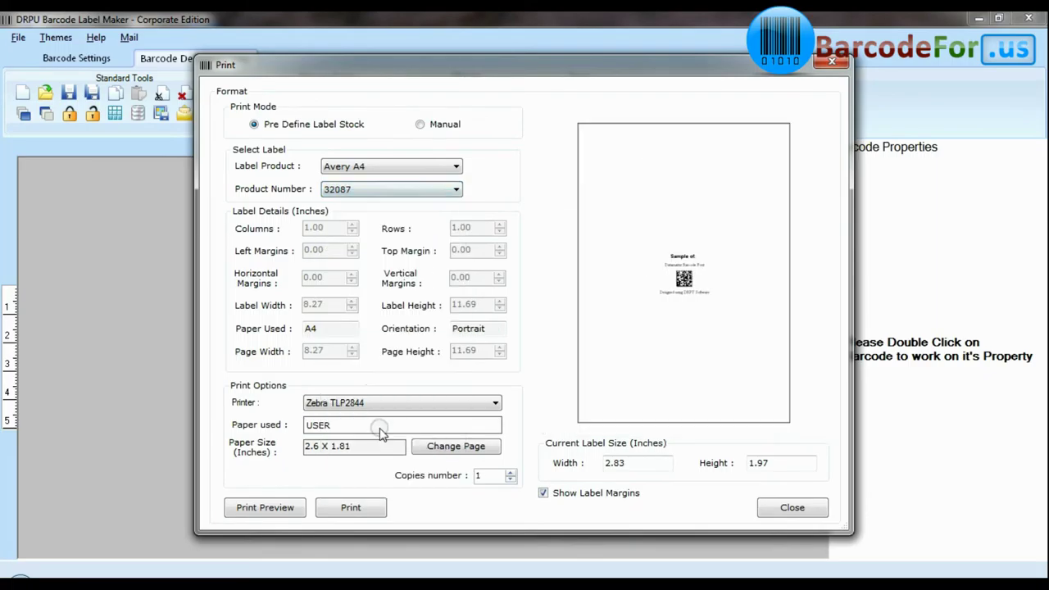
- Try the Formtec label stock with product number Formtec 3652 for the print layout
{"action": "left_click", "coordinate": [396, 170]}
{"action": "left_click", "coordinate": [380, 271]}
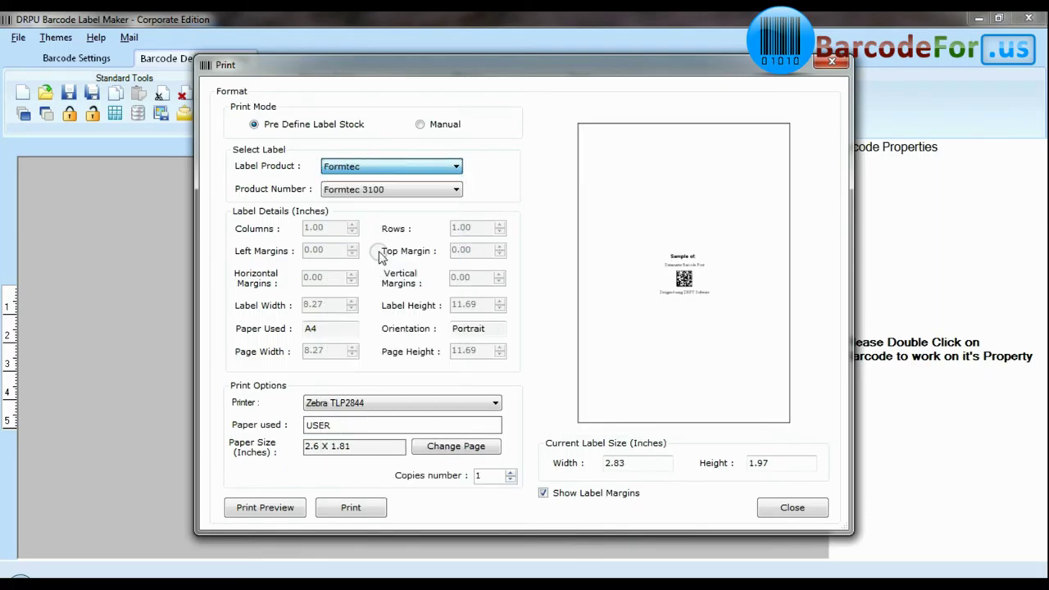
{"action": "left_click", "coordinate": [397, 191]}
{"action": "scroll", "coordinate": [390, 344], "scroll_direction": "down", "scroll_amount": 10}
{"action": "left_click", "coordinate": [375, 412]}
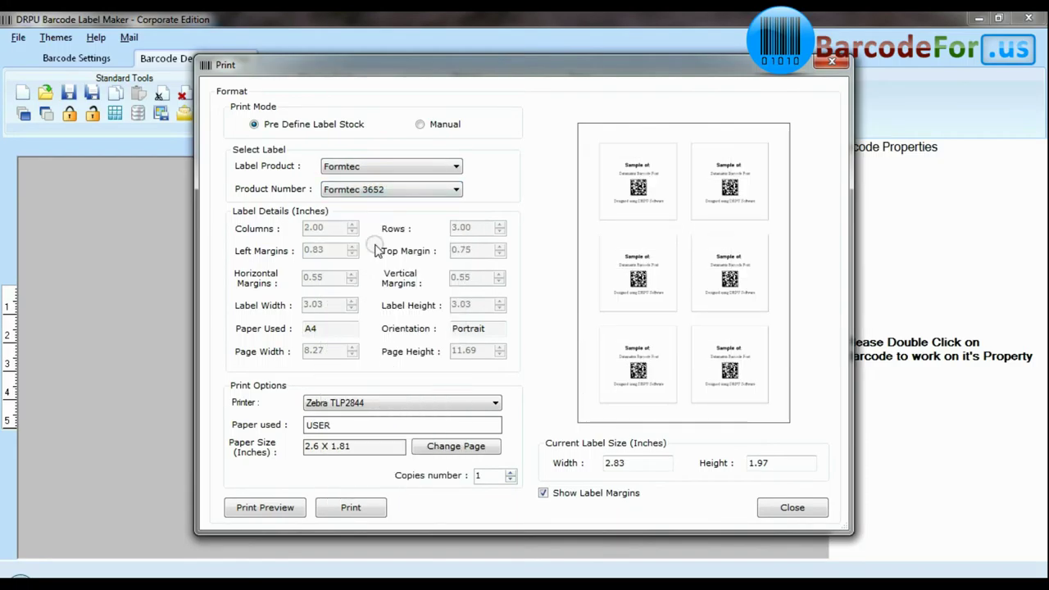
- Try the Lorenz Bell label stock with a product number that arranges the labels in two columns
{"action": "left_click", "coordinate": [391, 167]}
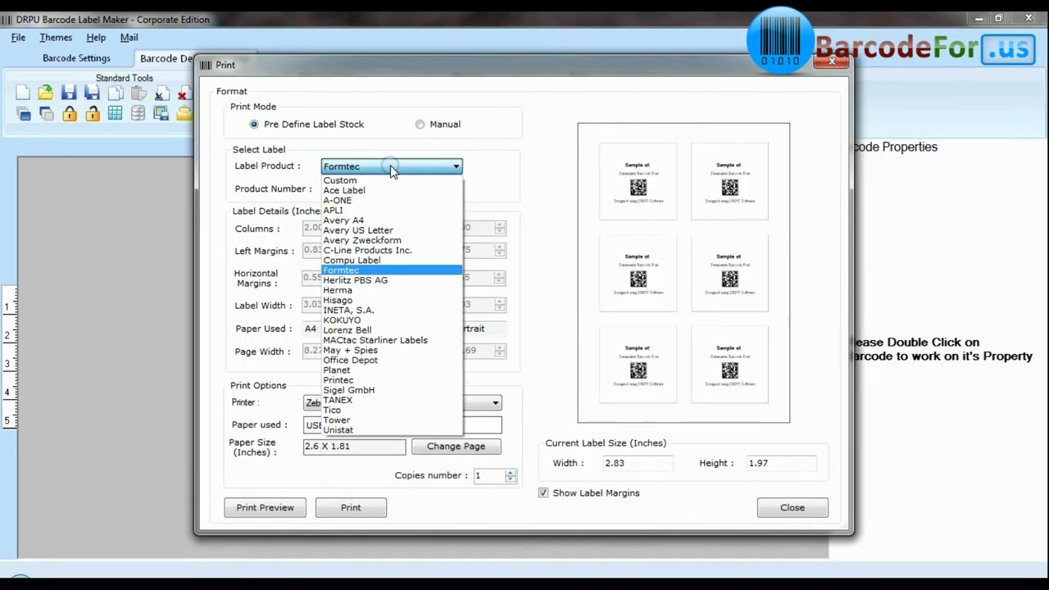
{"action": "left_click", "coordinate": [377, 327]}
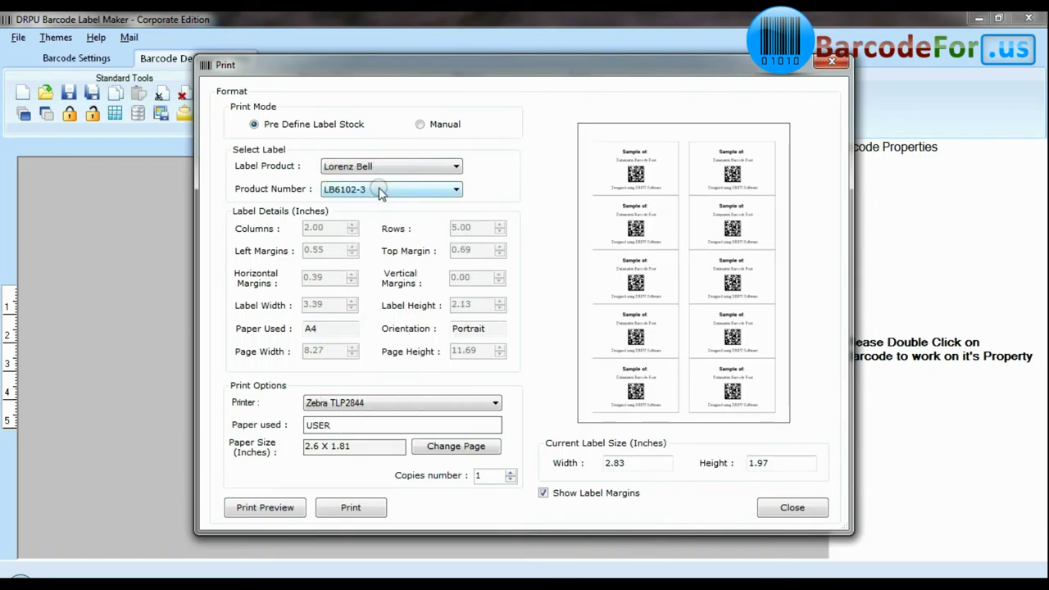
{"action": "left_click", "coordinate": [382, 191]}
{"action": "left_click", "coordinate": [375, 335]}
- Select the Custom label product with product number Custom1, and adjust the sheet's top margin
{"action": "left_click", "coordinate": [391, 167]}
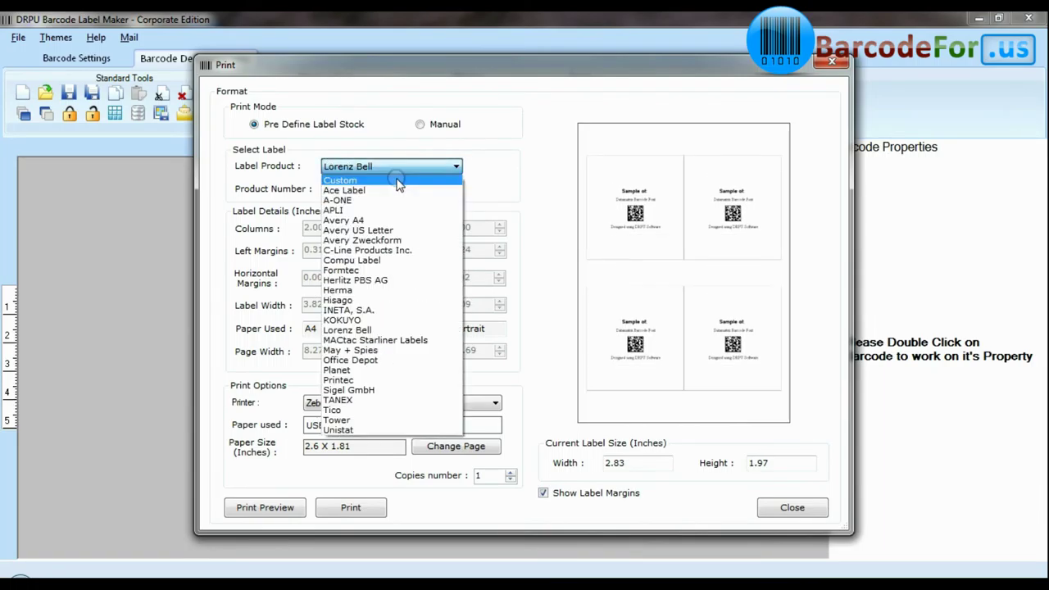
{"action": "left_click", "coordinate": [377, 178]}
{"action": "left_click", "coordinate": [391, 189]}
{"action": "left_click", "coordinate": [382, 199]}
{"action": "left_click", "coordinate": [500, 255]}
- Change the printer to HP LaserJet CP 1025 for the custom label sheet, and increase its top margin
{"action": "left_click", "coordinate": [394, 403]}
{"action": "left_click", "coordinate": [377, 435]}
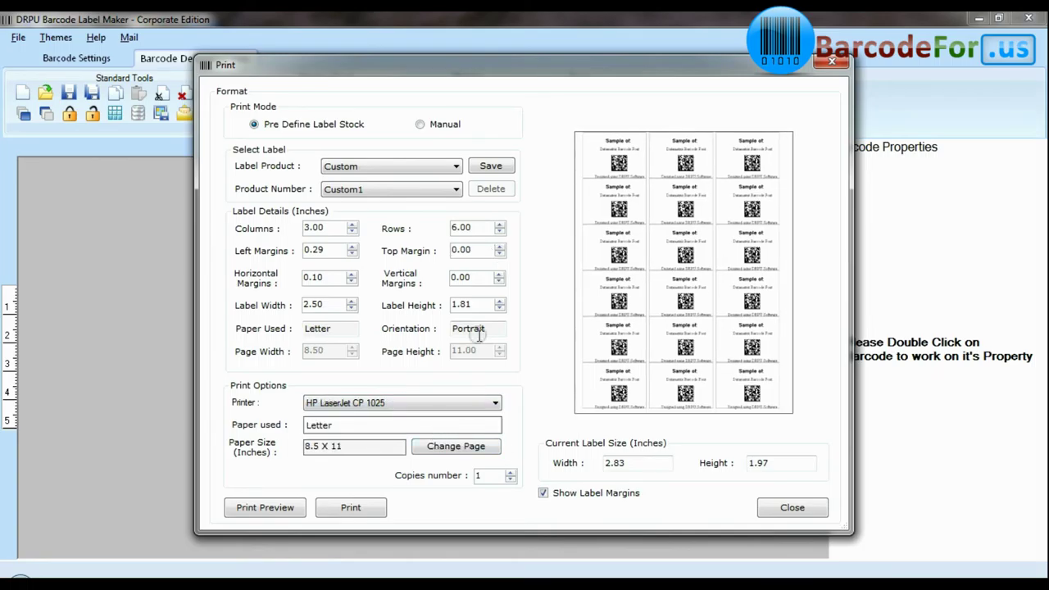
{"action": "left_click", "coordinate": [498, 248]}
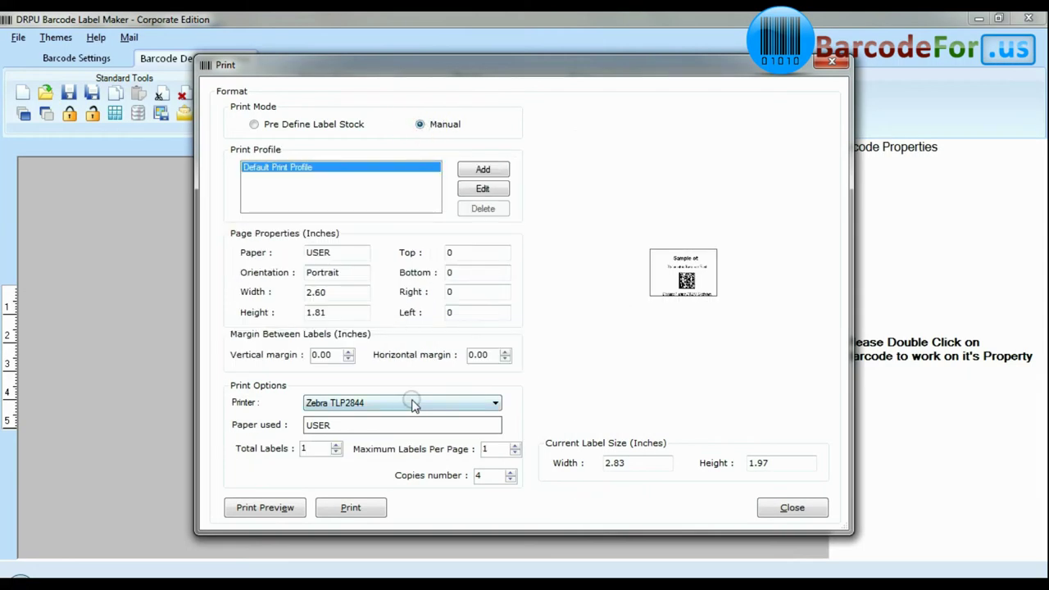
- Select the Zebra TLP2844 printer for printing the card in Manual mode
{"action": "left_click", "coordinate": [420, 405]}
{"action": "left_click", "coordinate": [418, 418]}
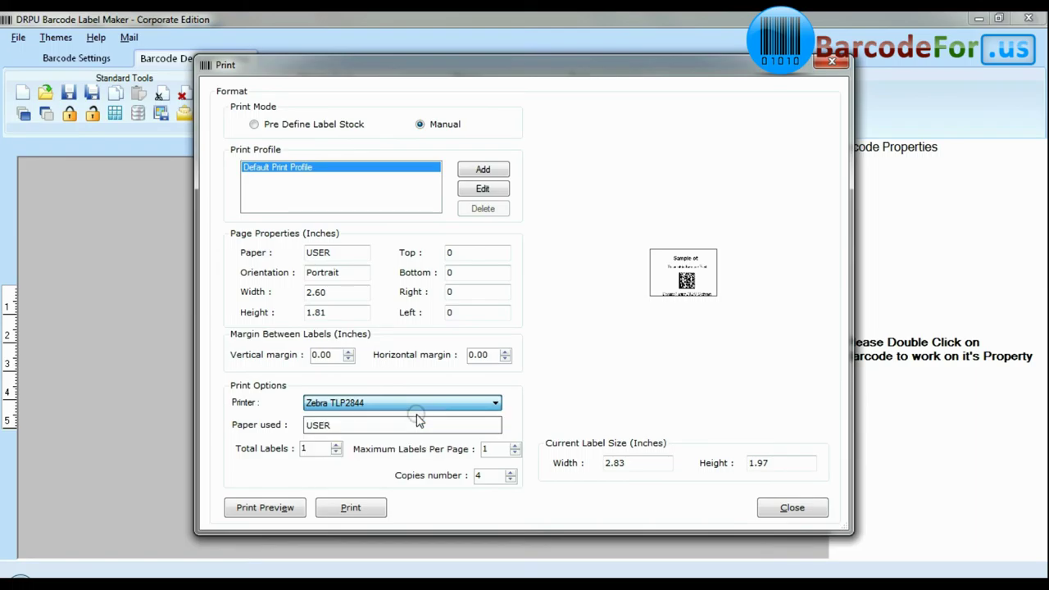